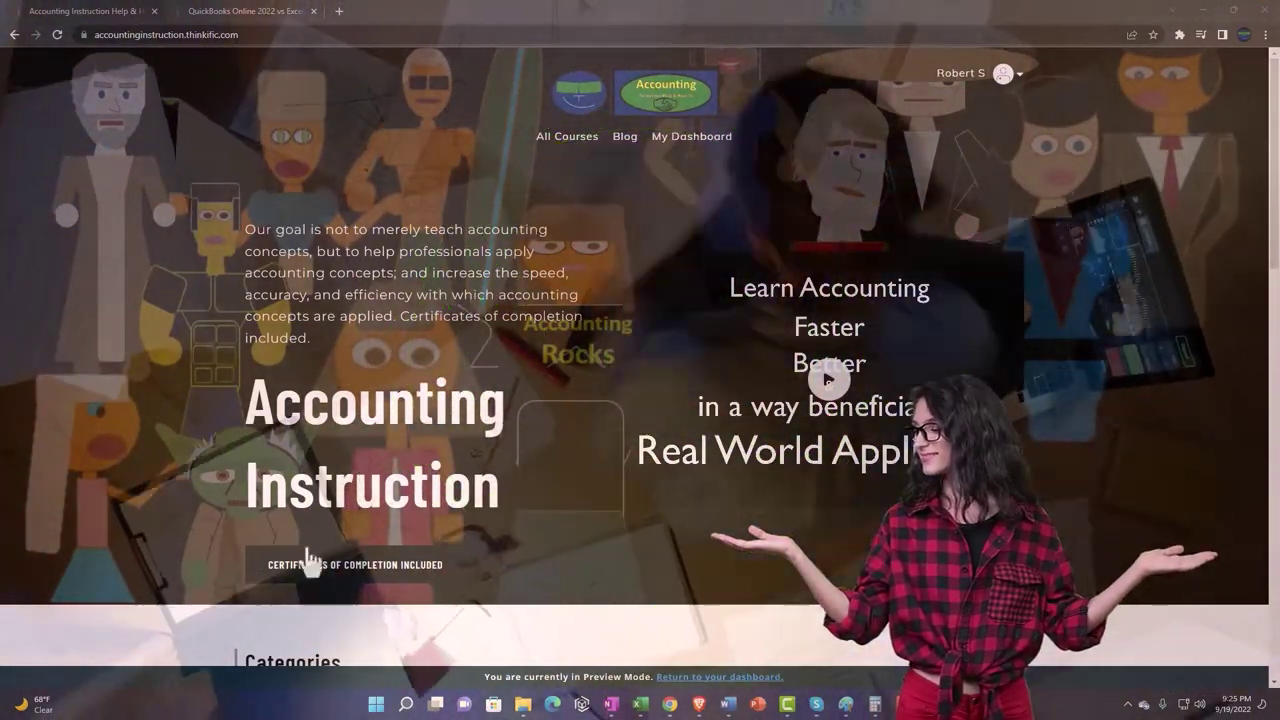
Scroll the Thinkific course tiles, go to the QuickBooks Online 2022 vs Excel tab and expand OneNote - Getting Started
scroll(180, 557, down, 1)
scroll(180, 557, down, 6)
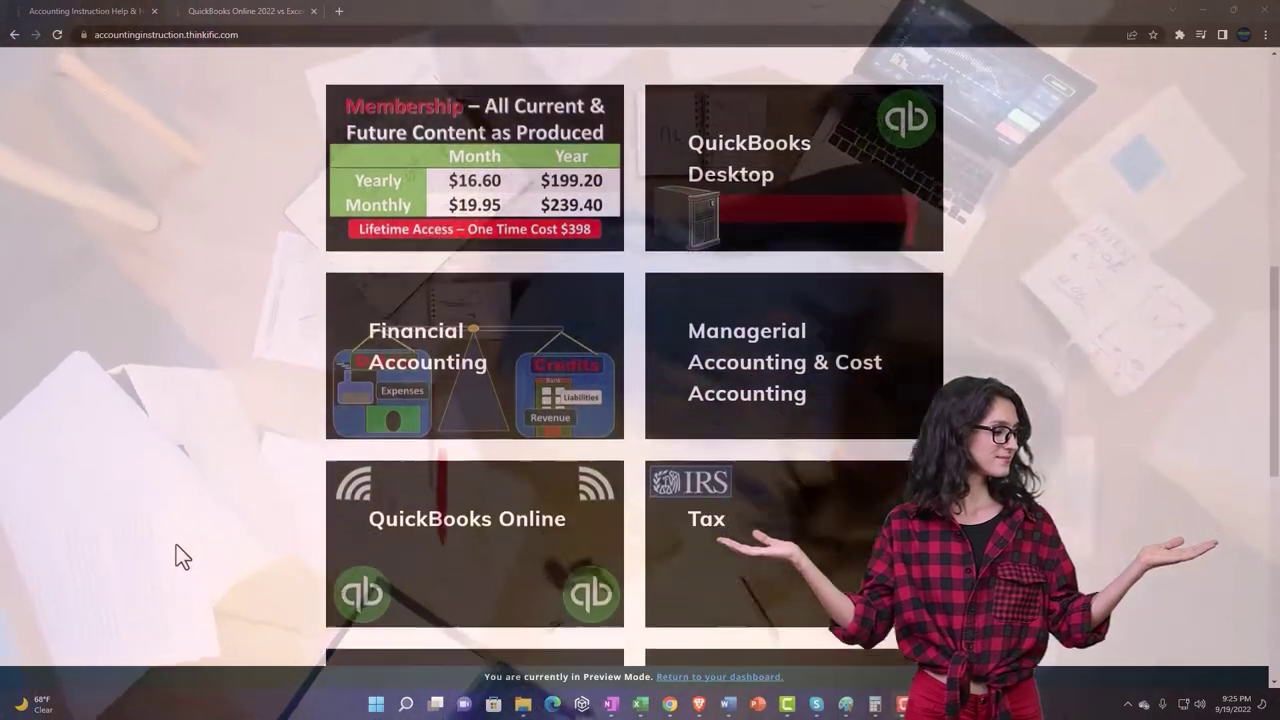
scroll(176, 546, down, 5)
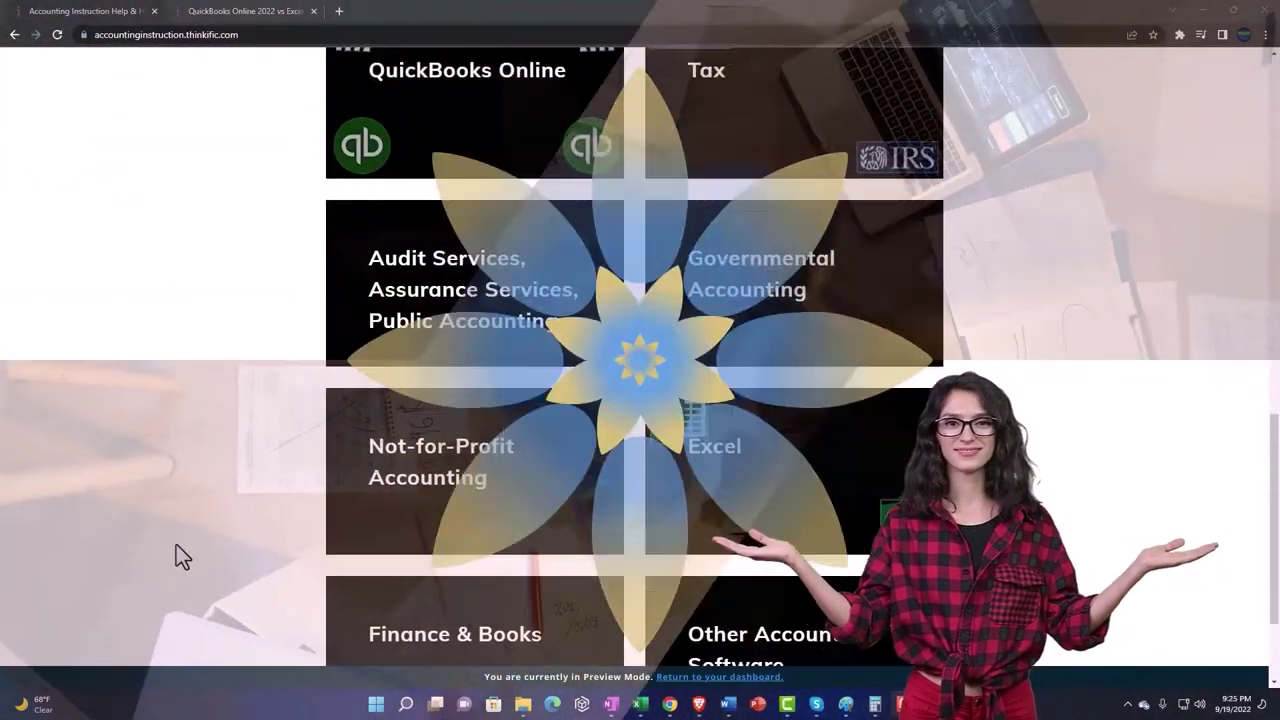
scroll(176, 545, down, 1)
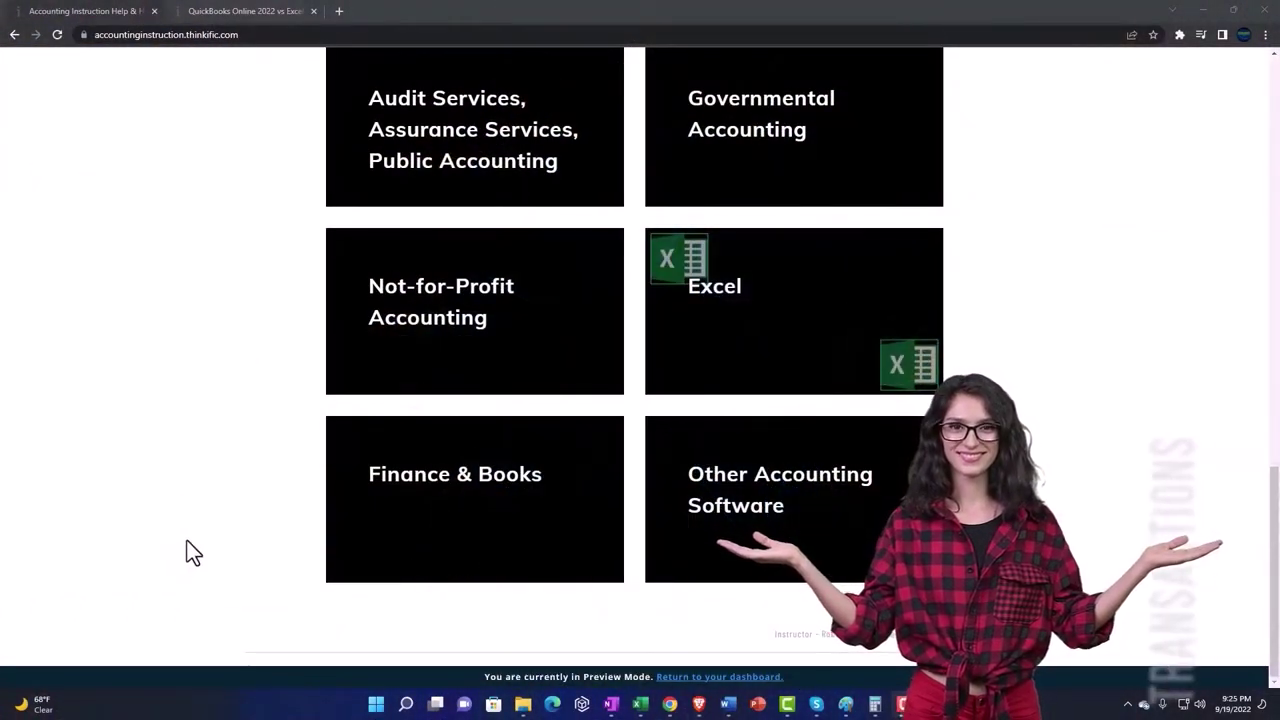
click(228, 12)
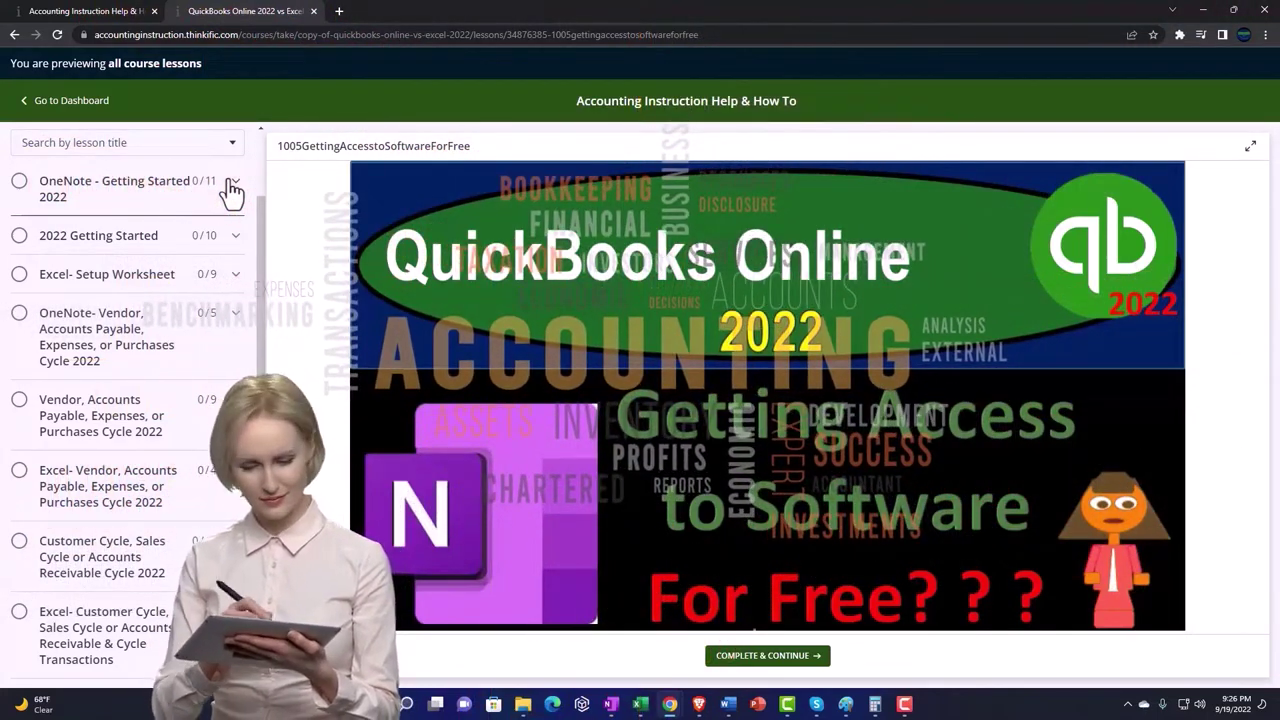
click(232, 186)
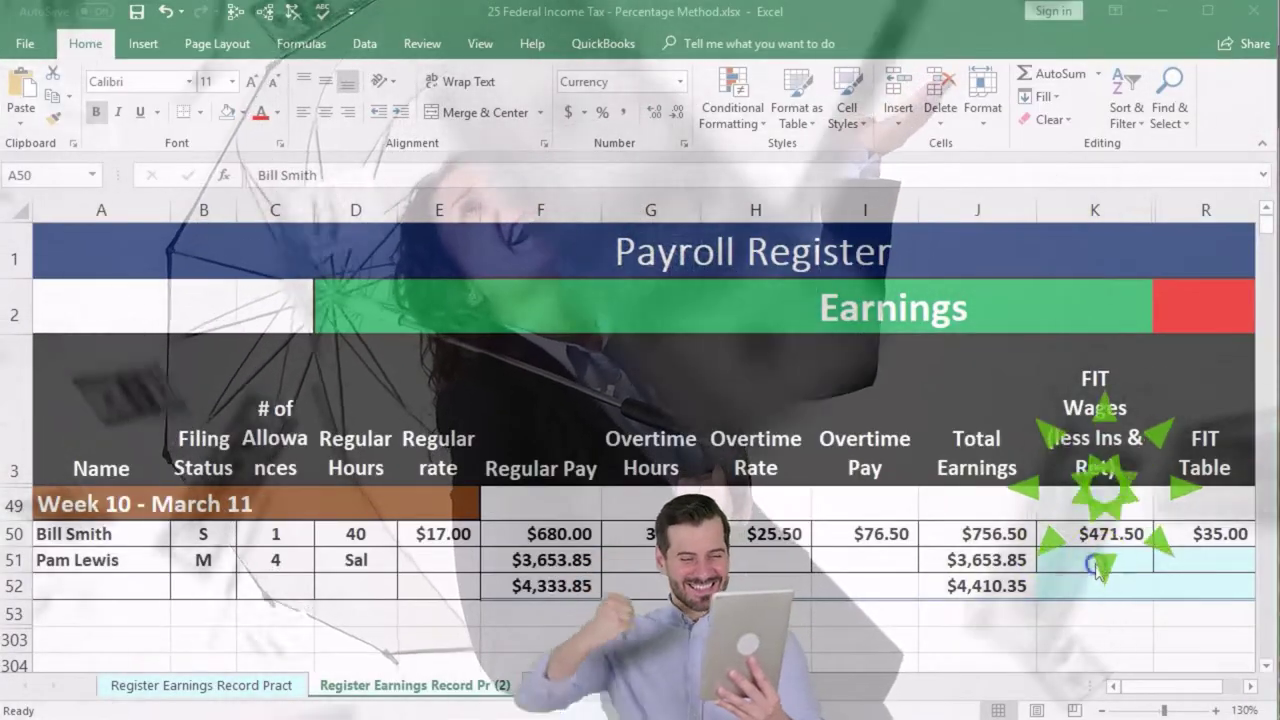
Select K51, the second employee's FIT wages cell, and move right to the Percentage Method area in column BG
click(1096, 563)
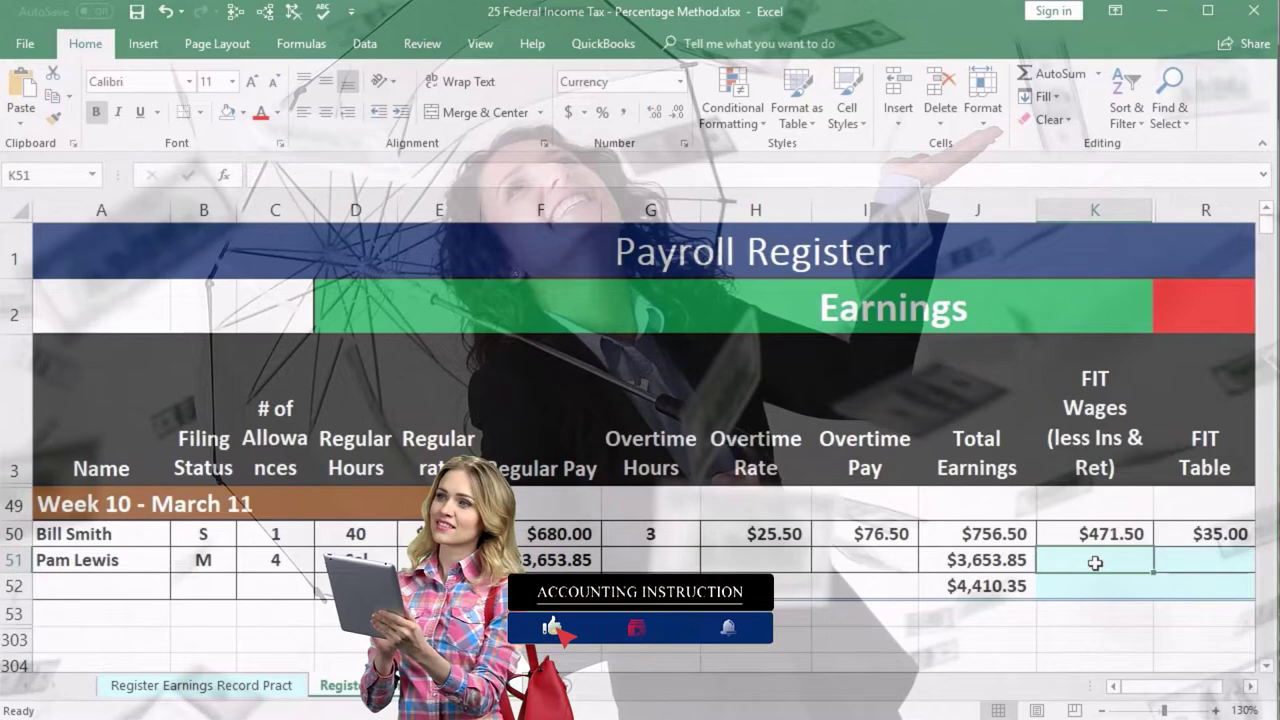
key(Right)
key(Right)
key(Right)
key(Right)
key(Right)
key(Right)
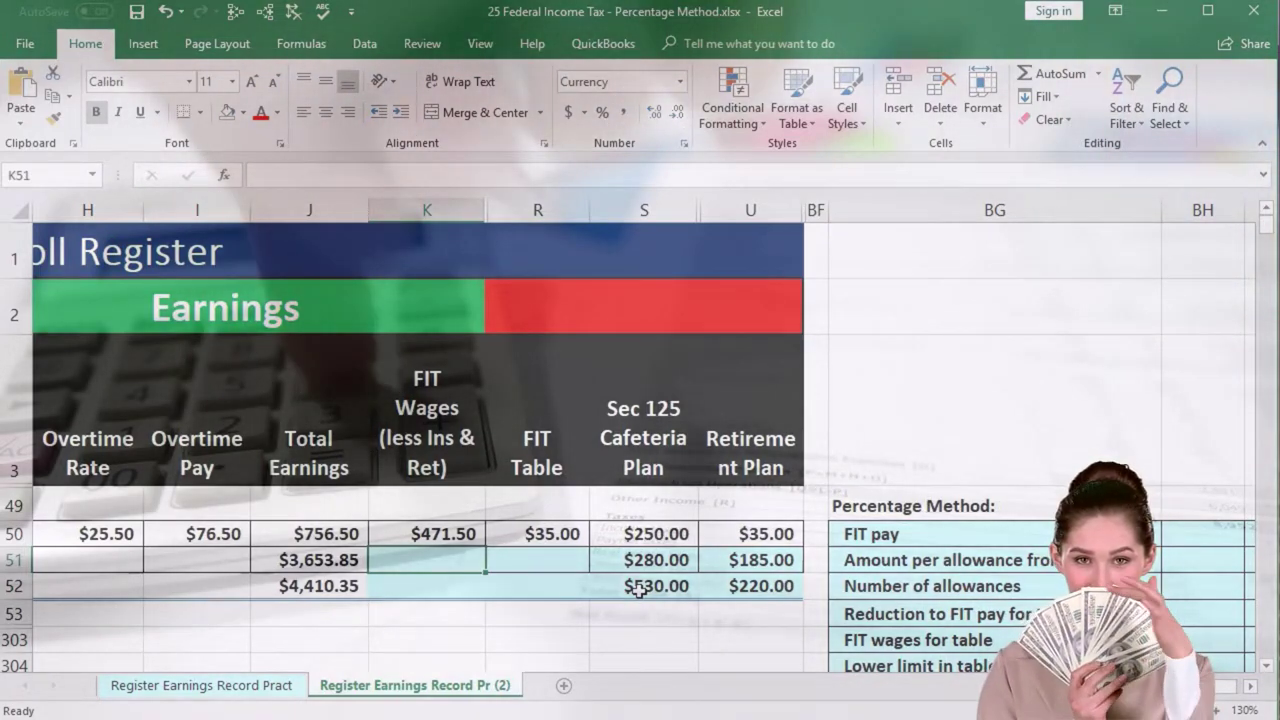
Enter =J51-S51-U51 in K51 to get FIT wages of $3,188.85
text(=)
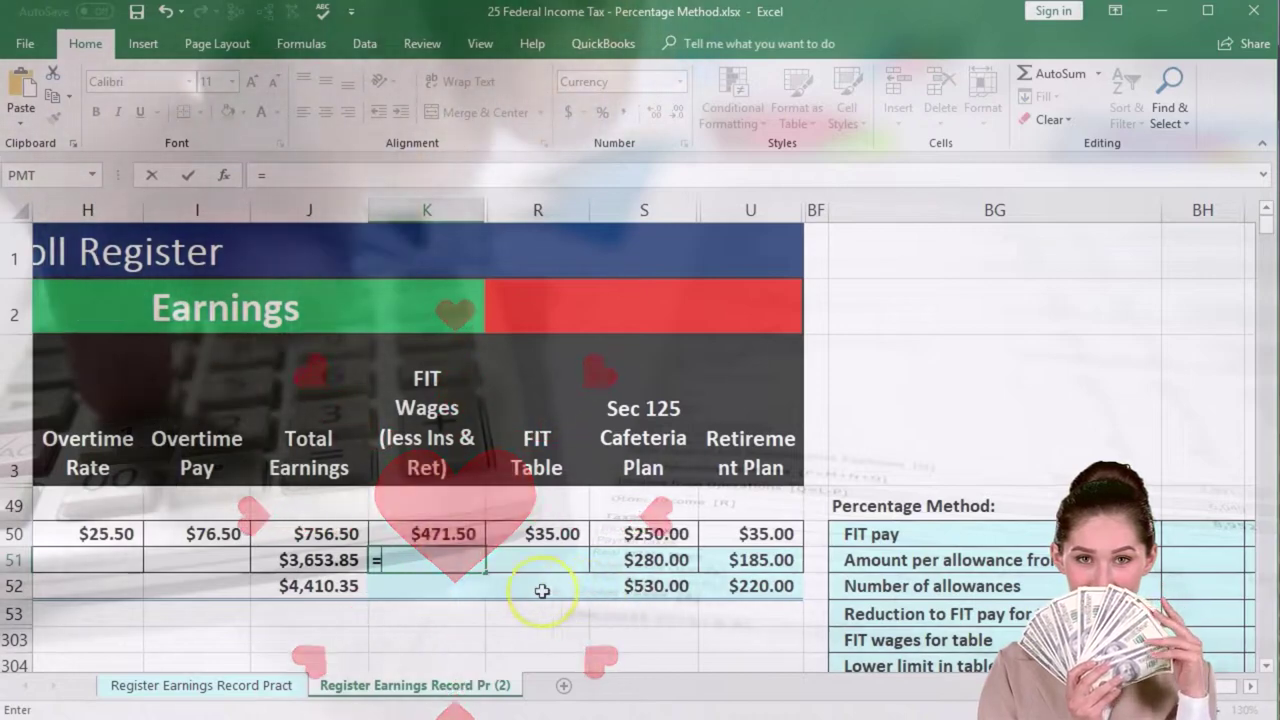
click(327, 560)
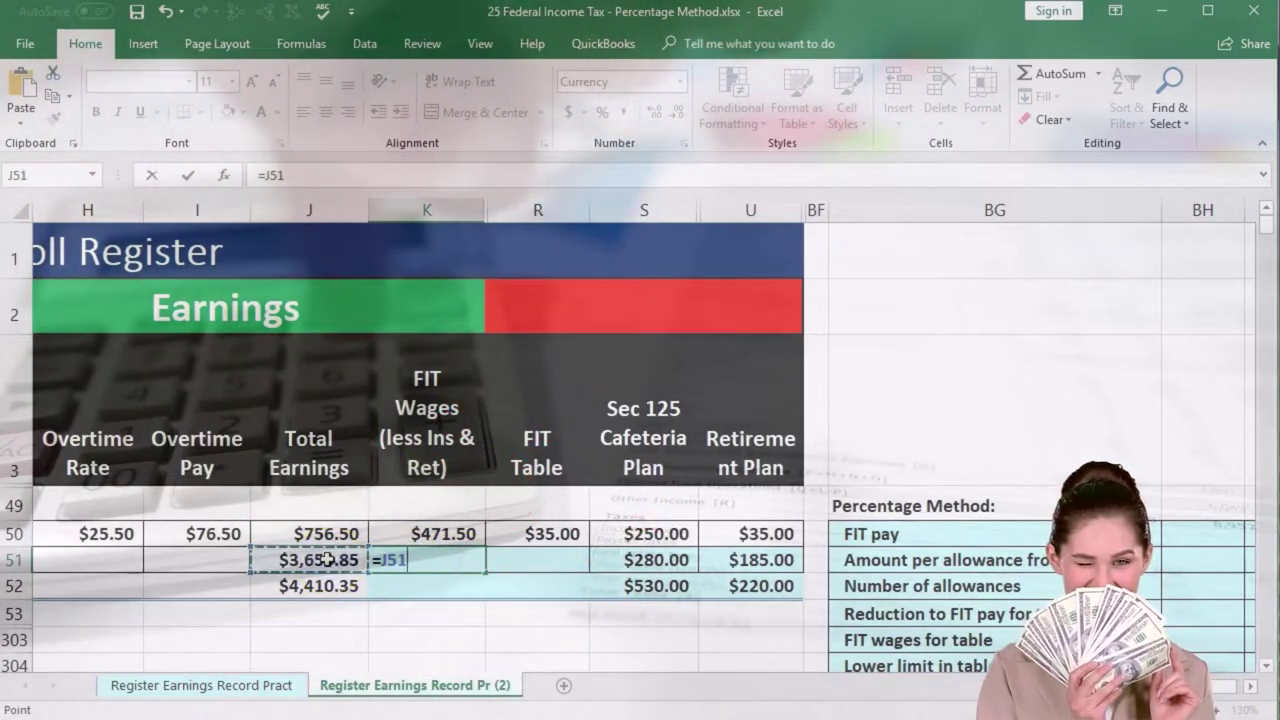
text(-)
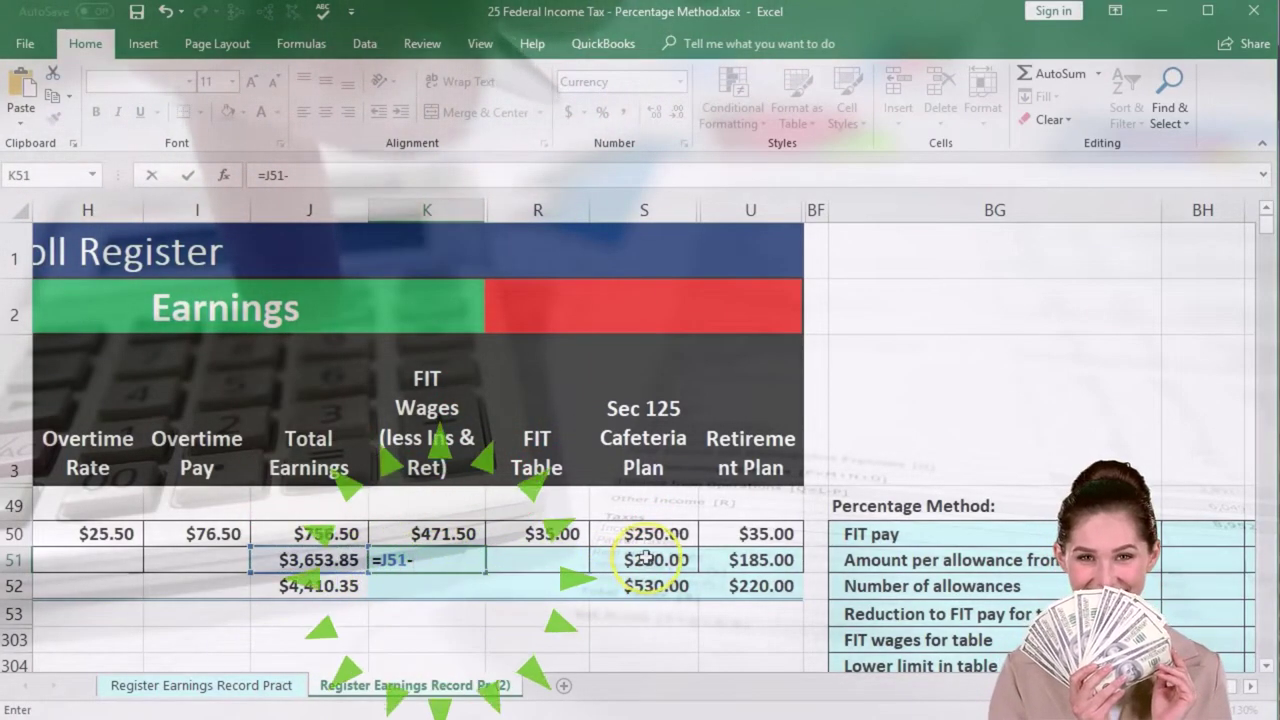
click(640, 560)
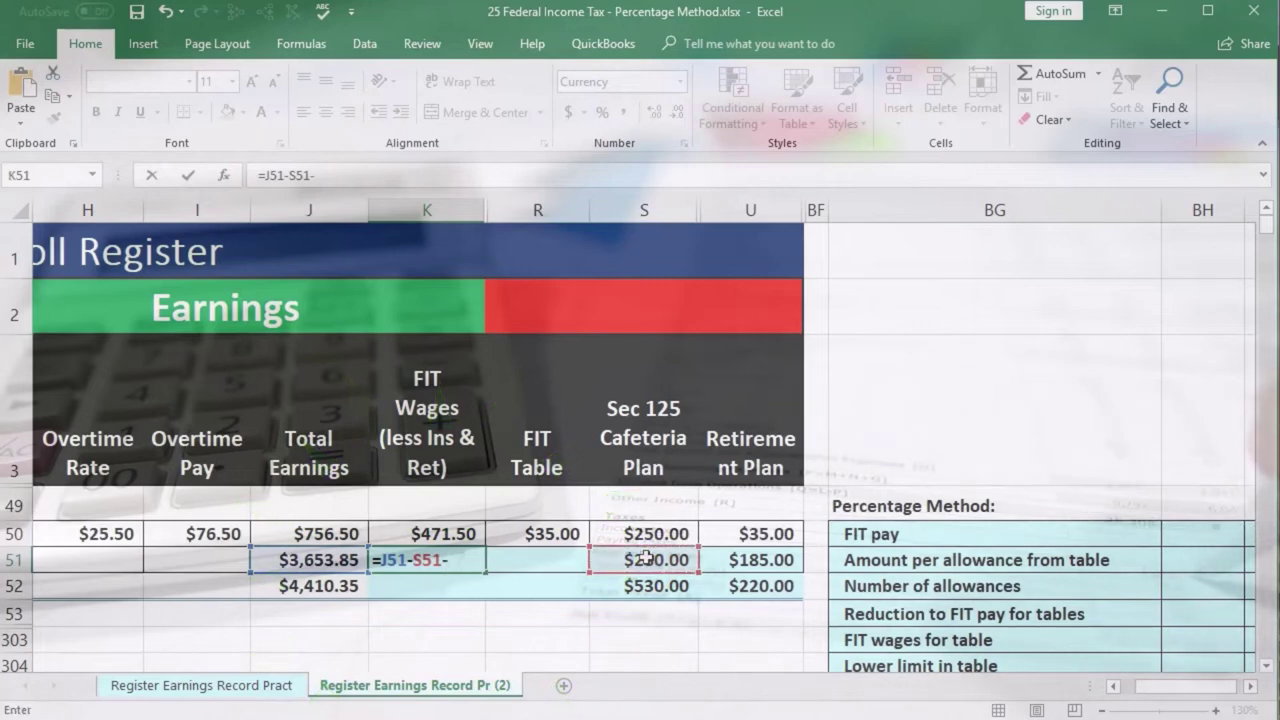
text(-)
click(724, 561)
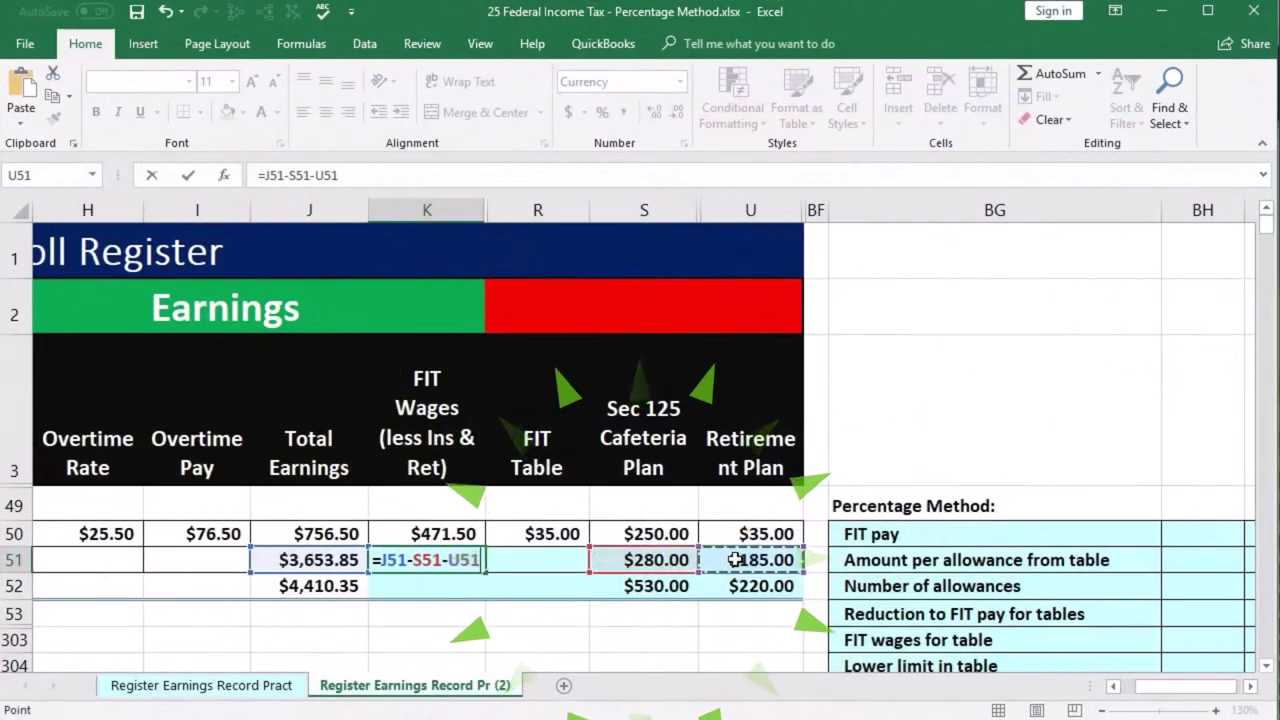
key(Return)
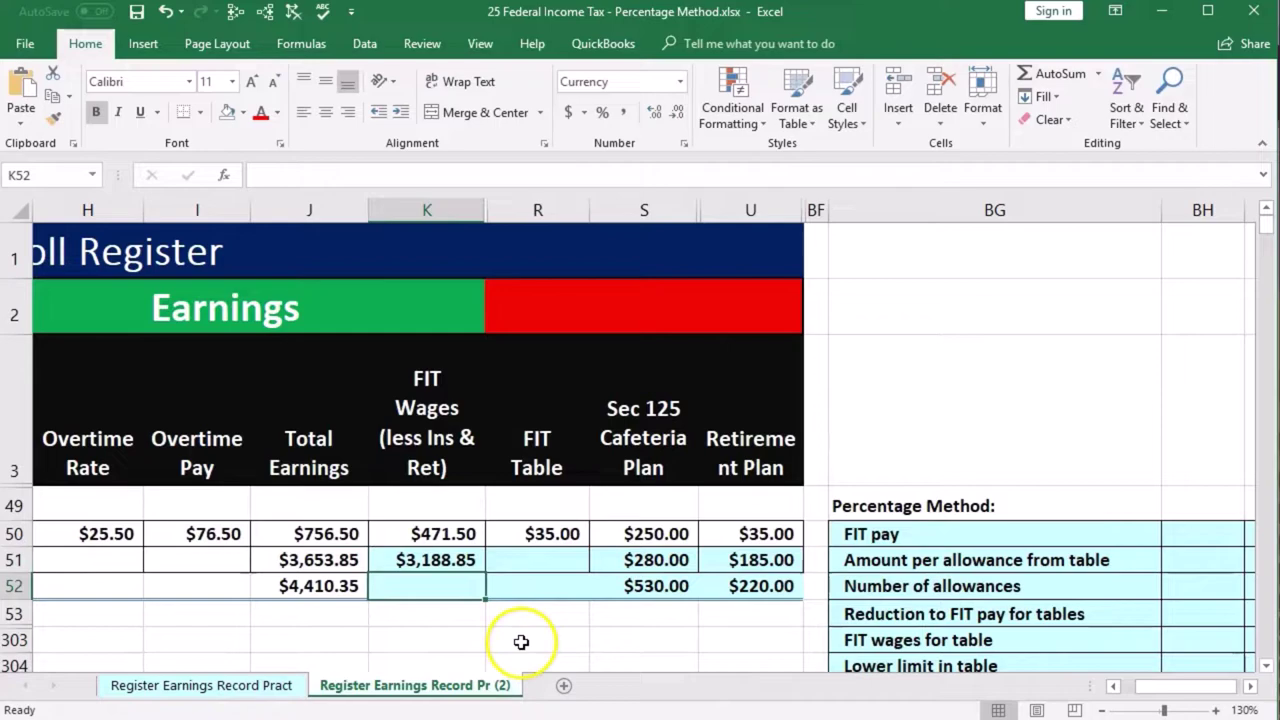
click(457, 560)
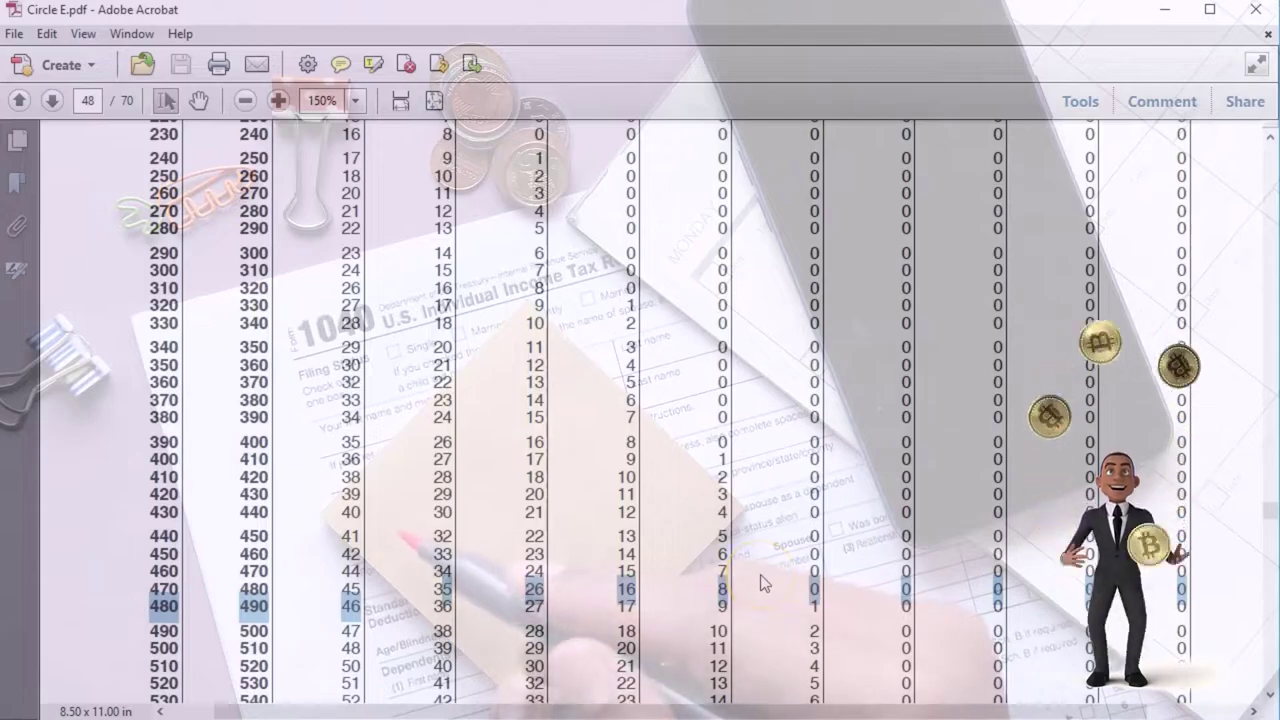
Scroll back to the cover and Contents on page 1 of Publication 15
drag(1270, 510, 1270, 160)
scroll(1008, 305, up, 5)
scroll(1010, 313, up, 10)
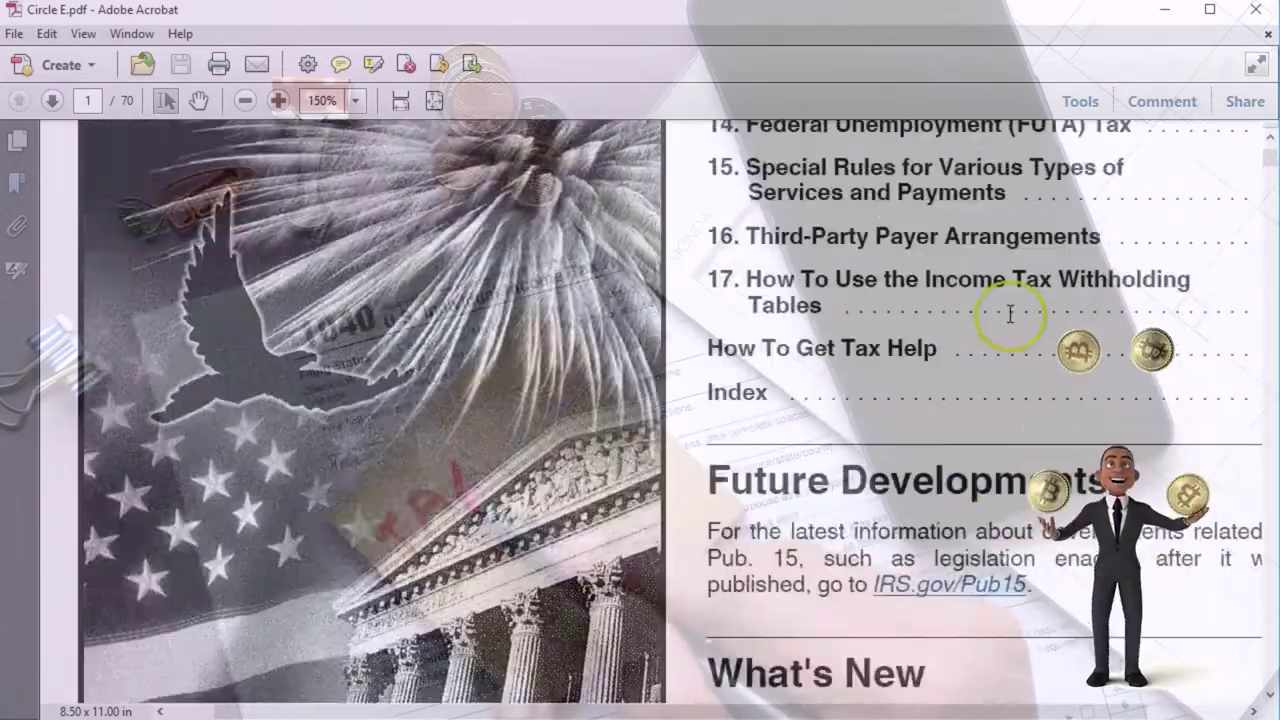
scroll(592, 437, up, 5)
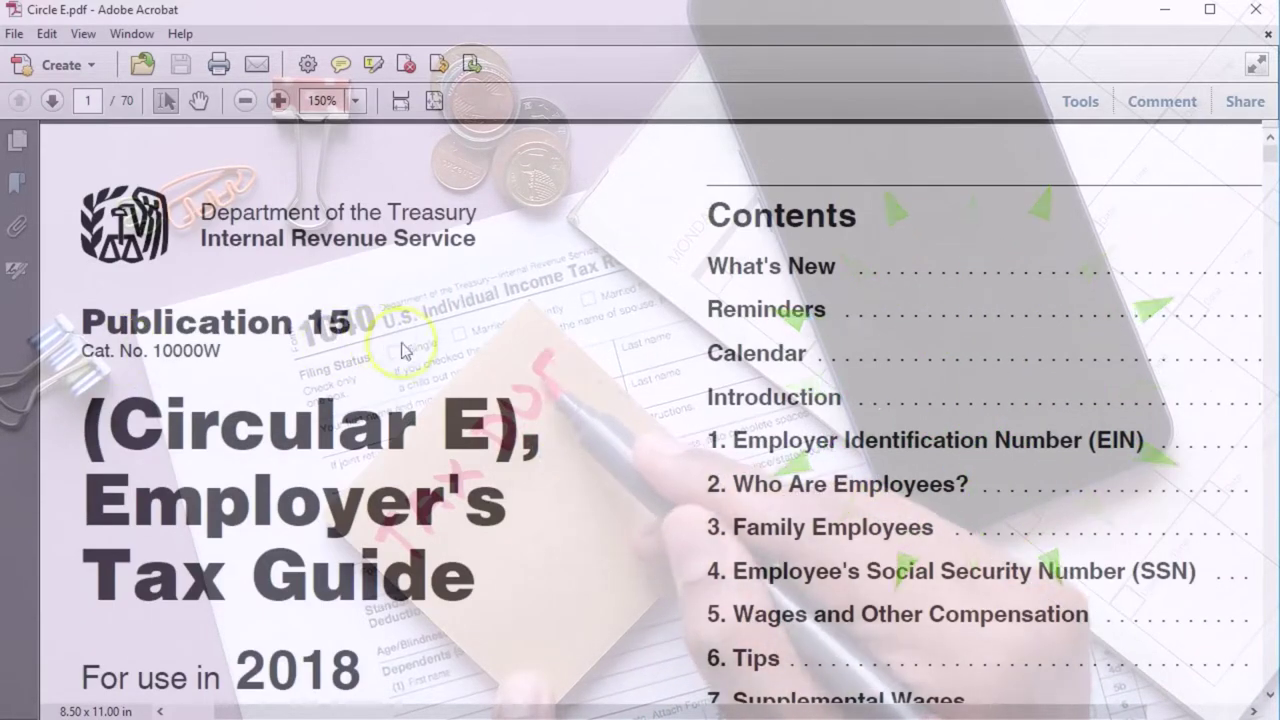
scroll(718, 515, down, 6)
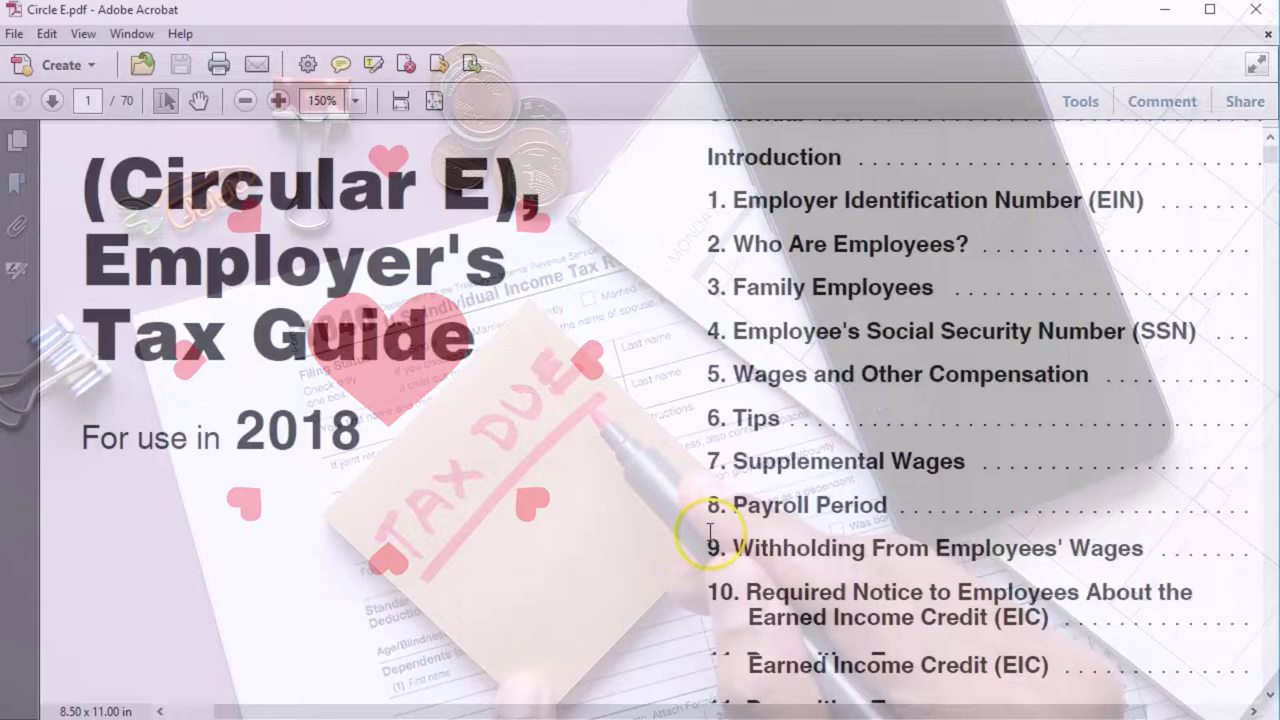
scroll(716, 525, down, 10)
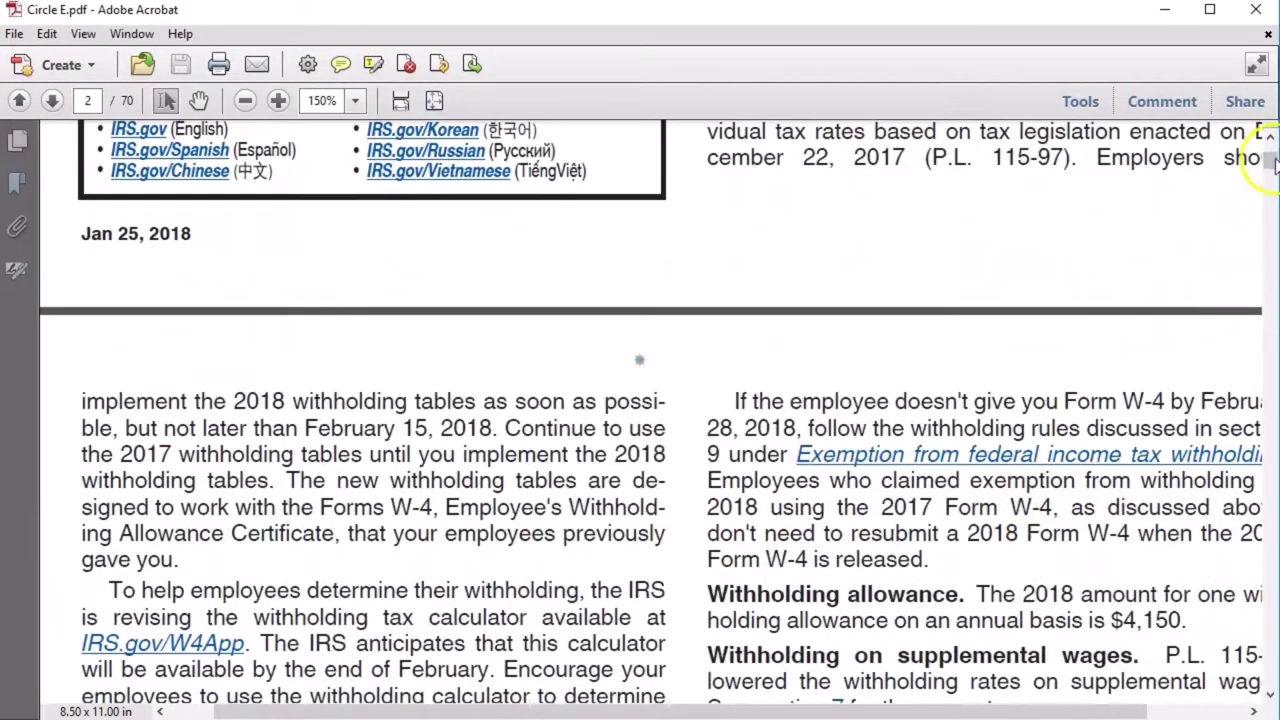
drag(1272, 162, 1267, 150)
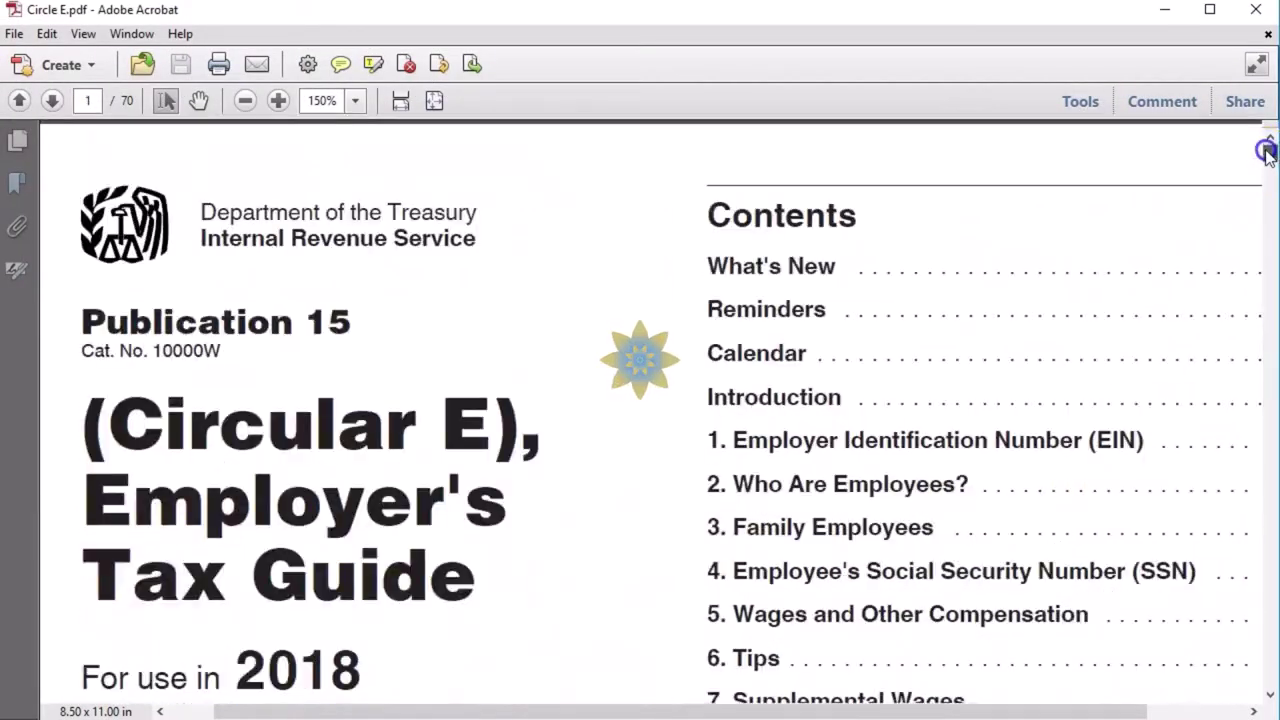
scroll(968, 625, down, 2)
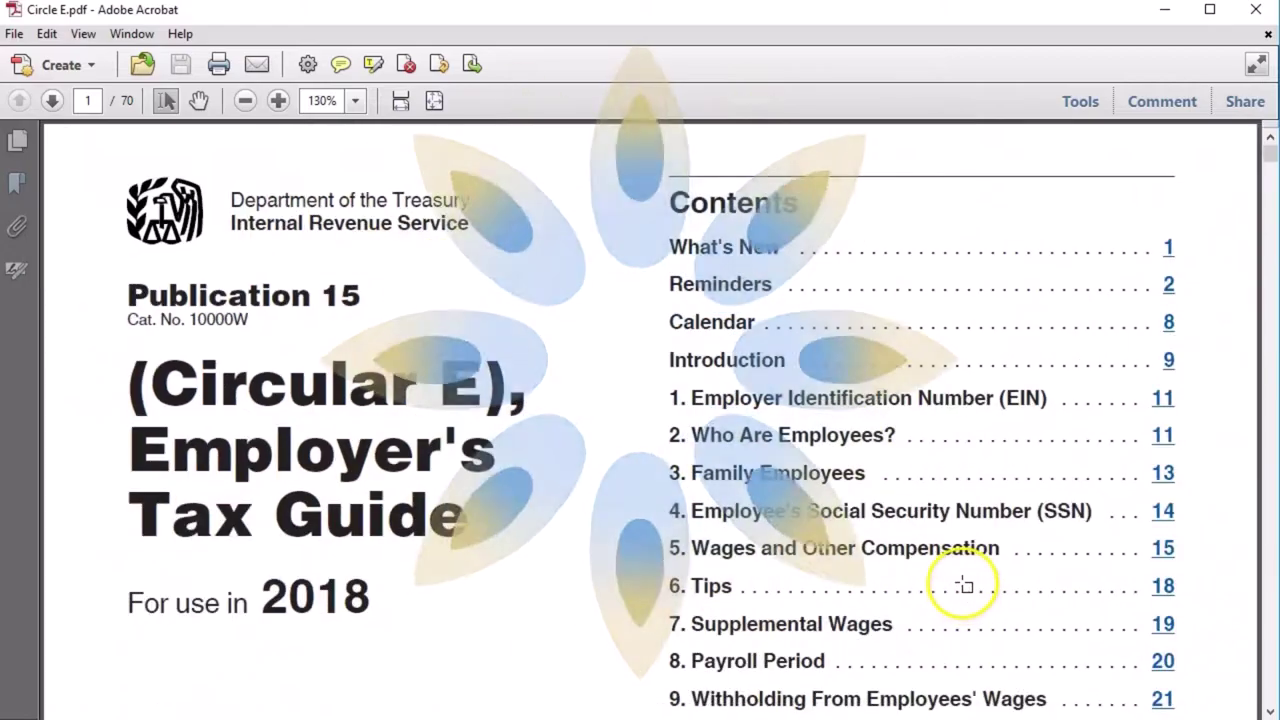
scroll(961, 581, down, 1)
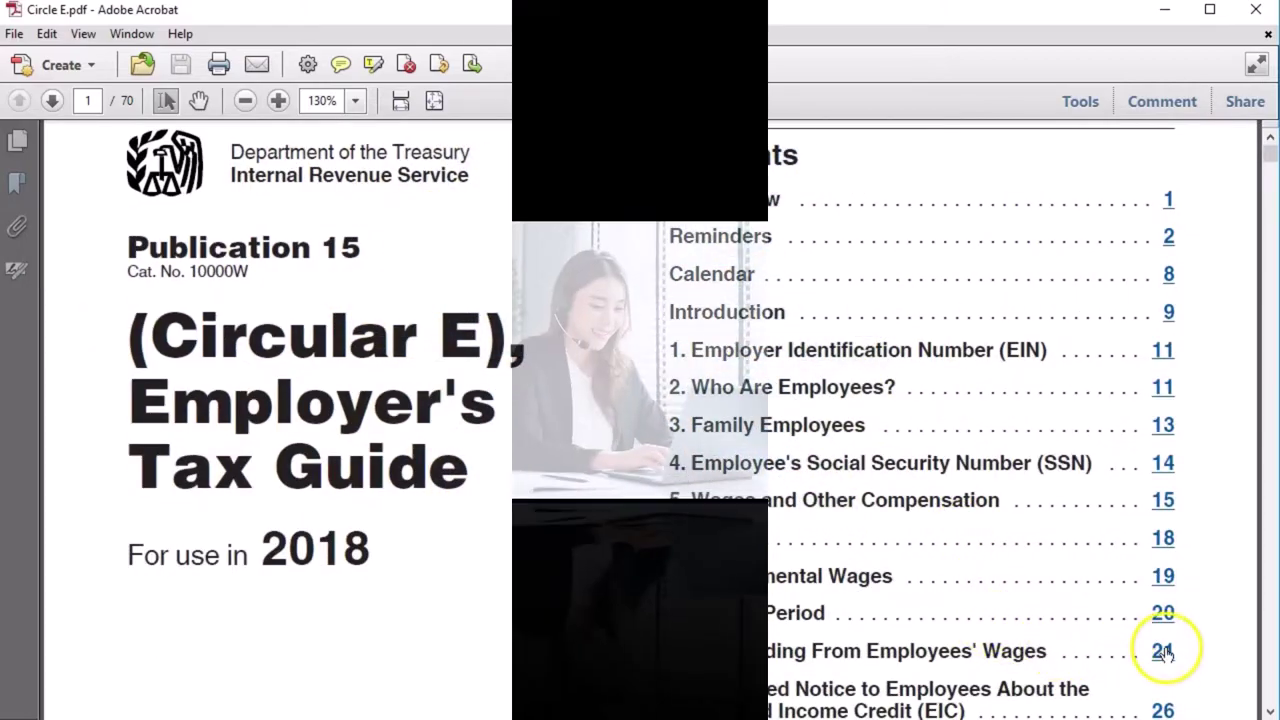
Jump to Withholding From Employees' Wages and scroll to the page 46 Percentage Method Tables
click(1163, 651)
scroll(1165, 645, down, 20)
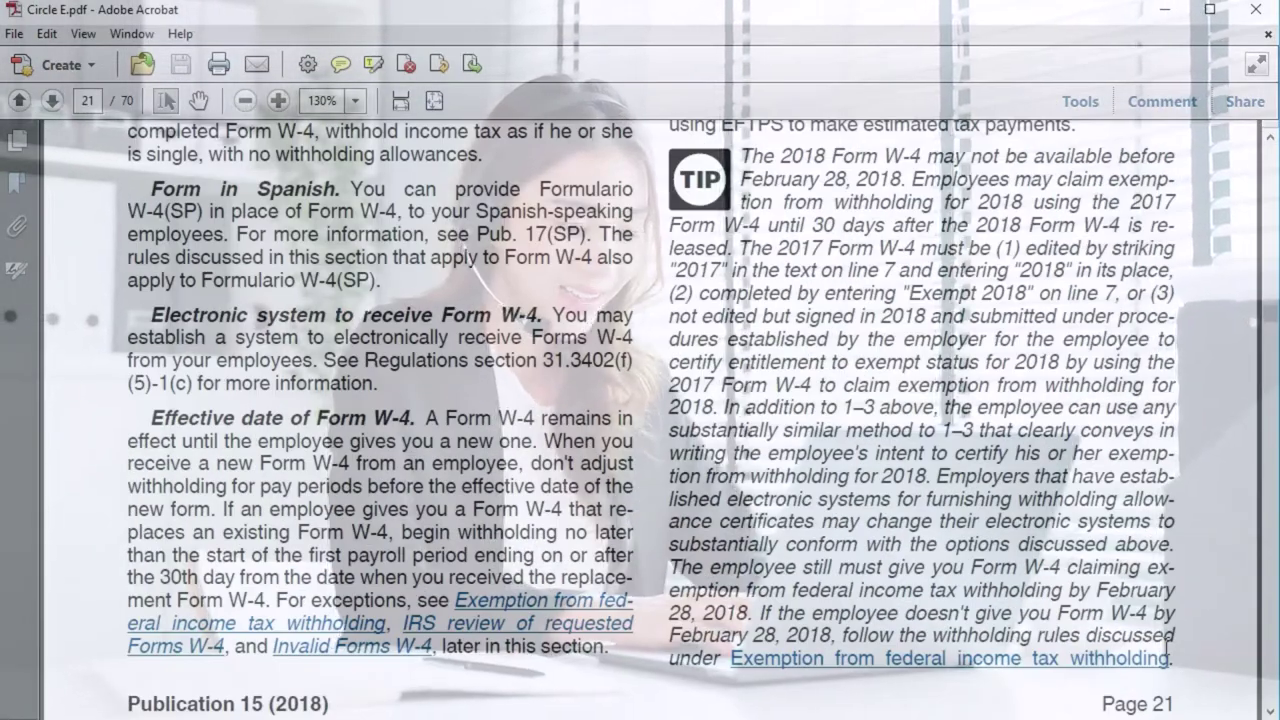
scroll(650, 420, down, 20)
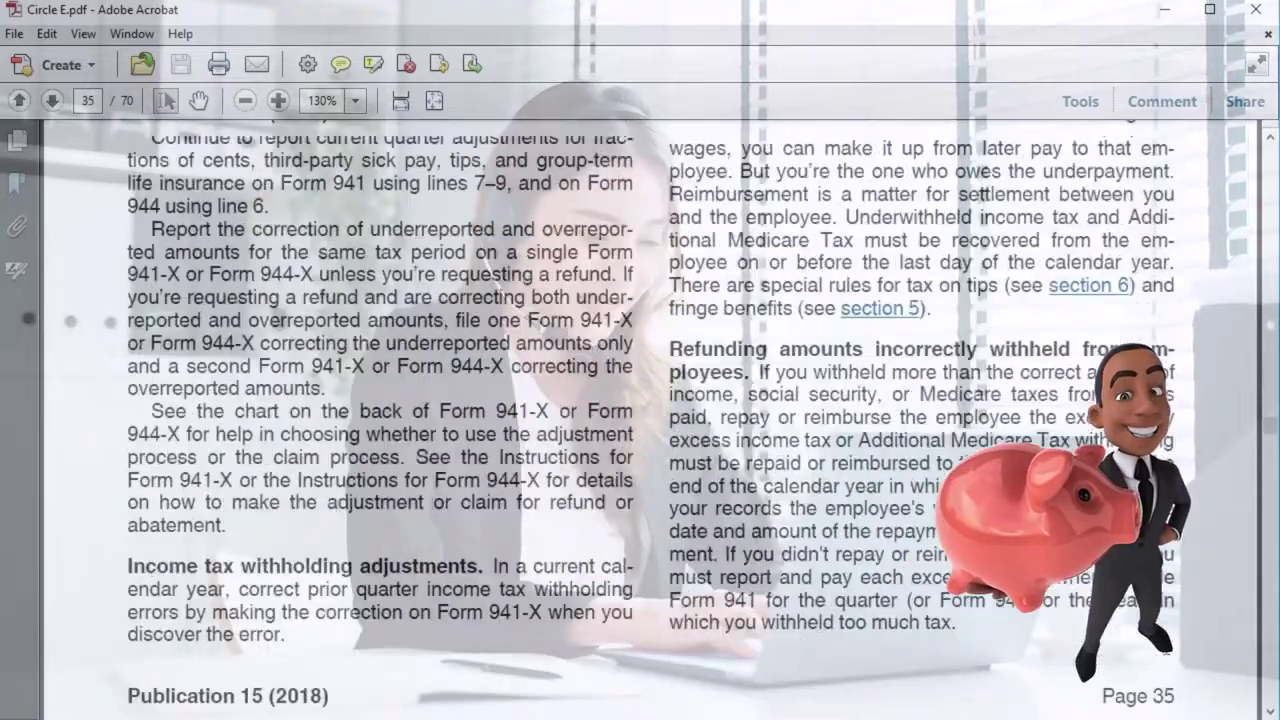
scroll(650, 420, down, 12)
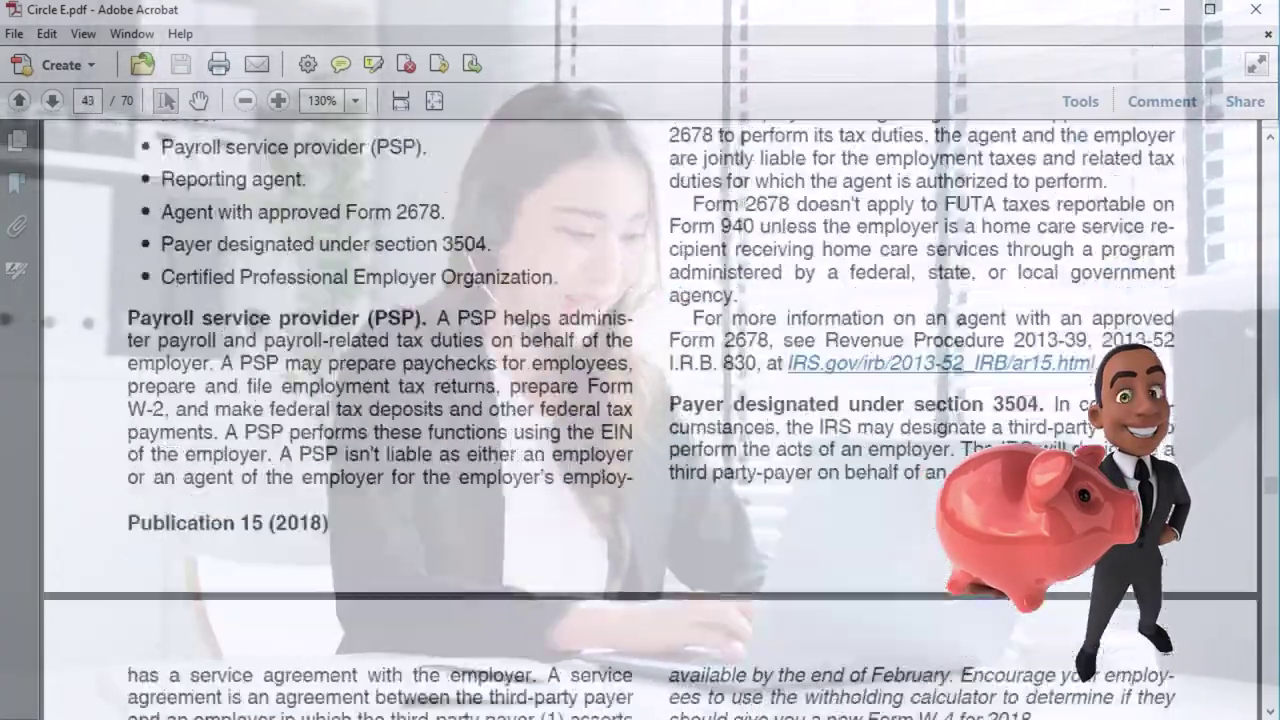
scroll(1166, 648, down, 12)
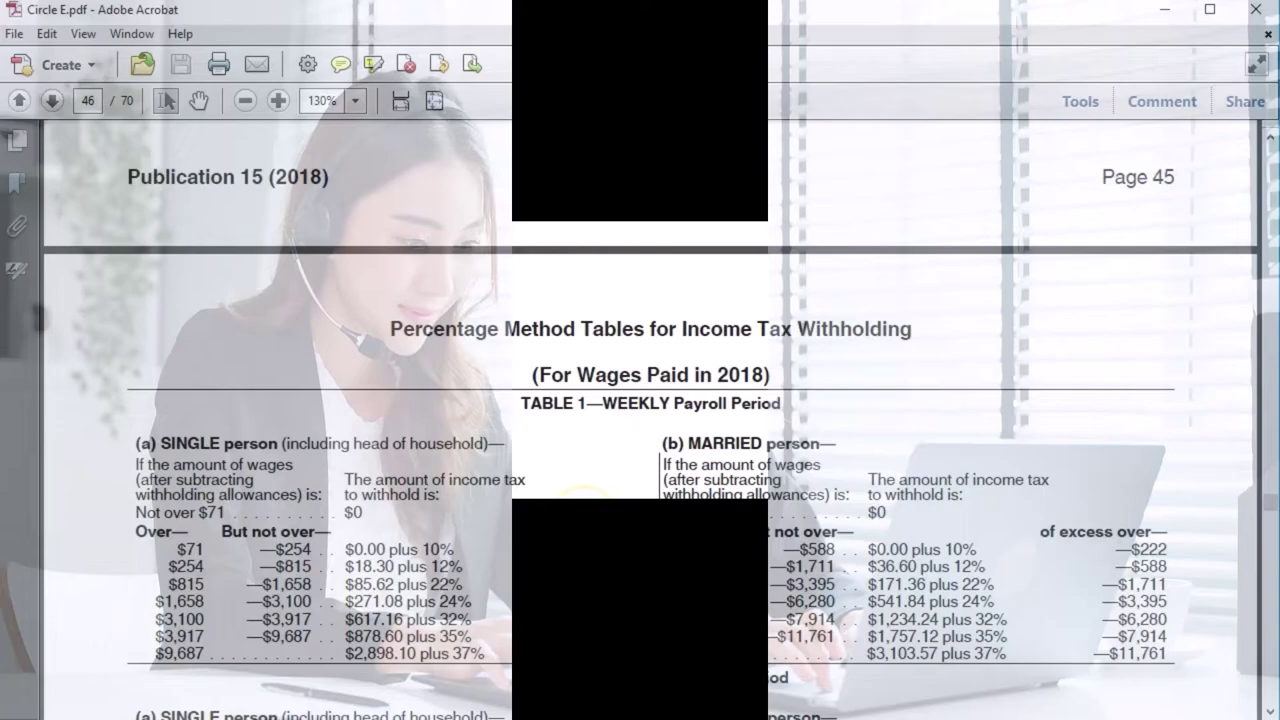
Scroll up to page 45's Table 5, showing $79.80 weekly per withholding allowance
scroll(583, 510, up, 3)
scroll(583, 519, up, 10)
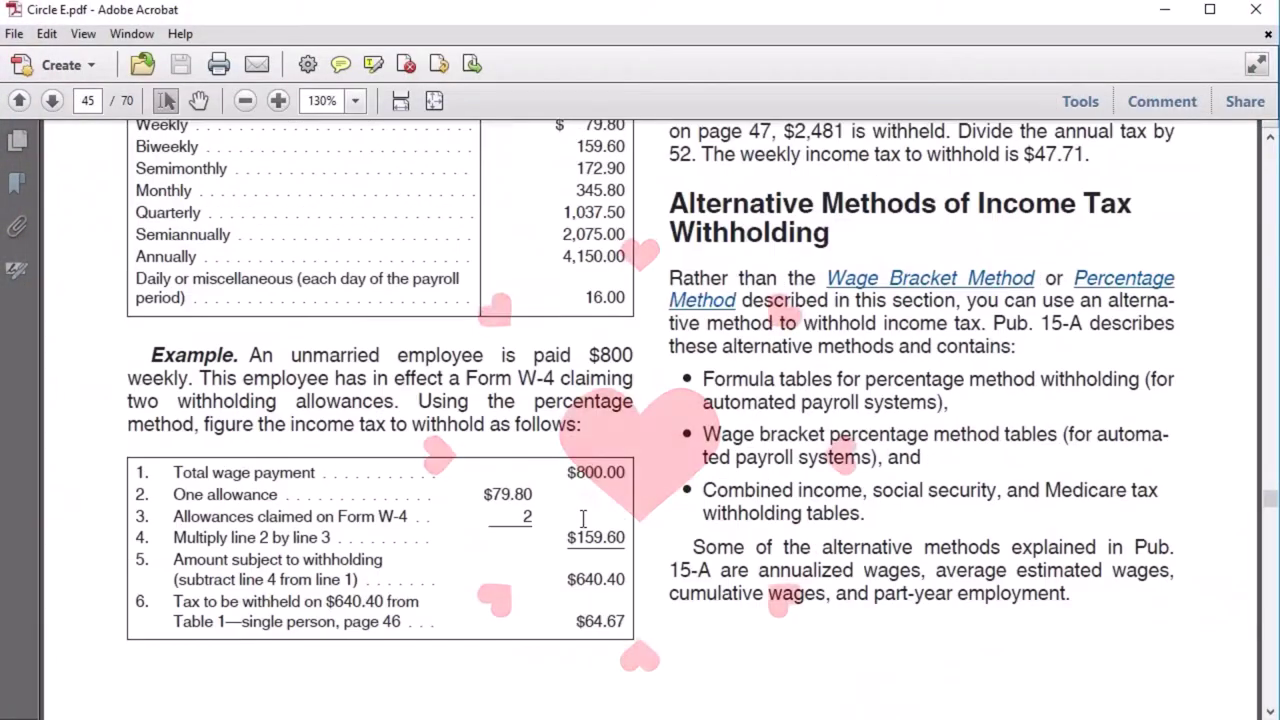
scroll(583, 519, up, 4)
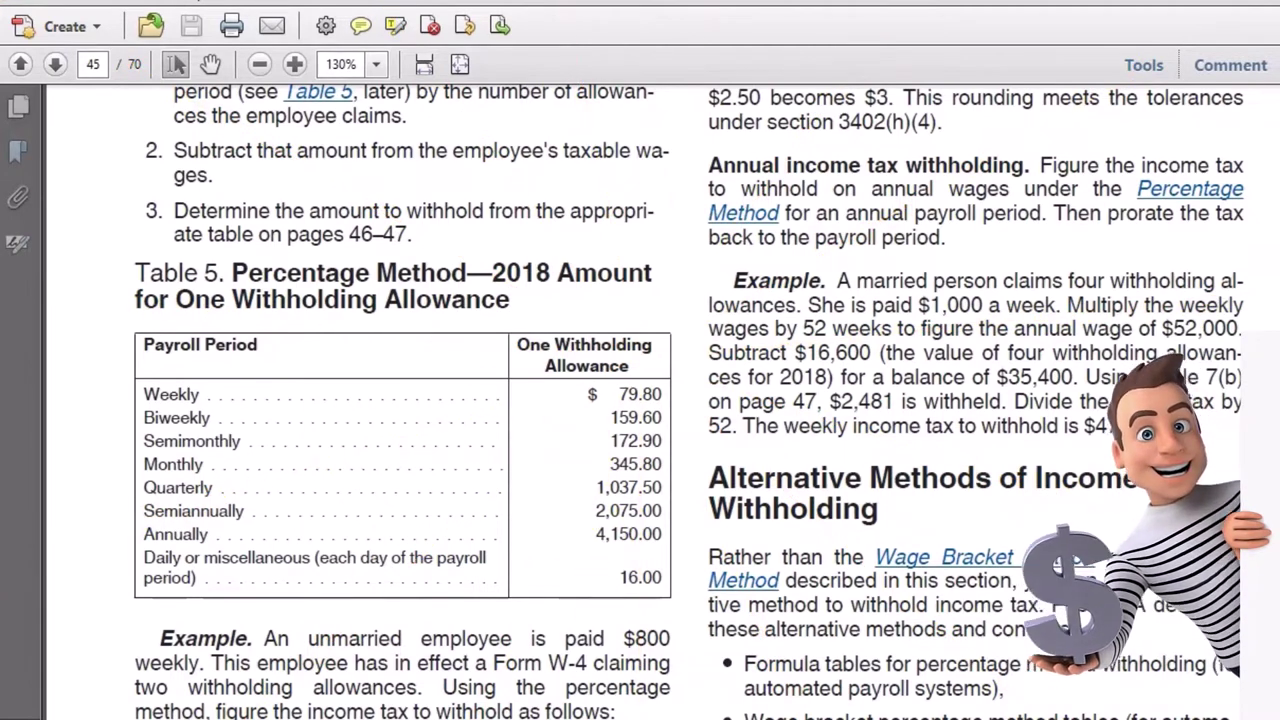
In Excel, enter $3,188.85 FIT pay in BI50 and $79.80 per allowance in BH51
mouse_move(598, 719)
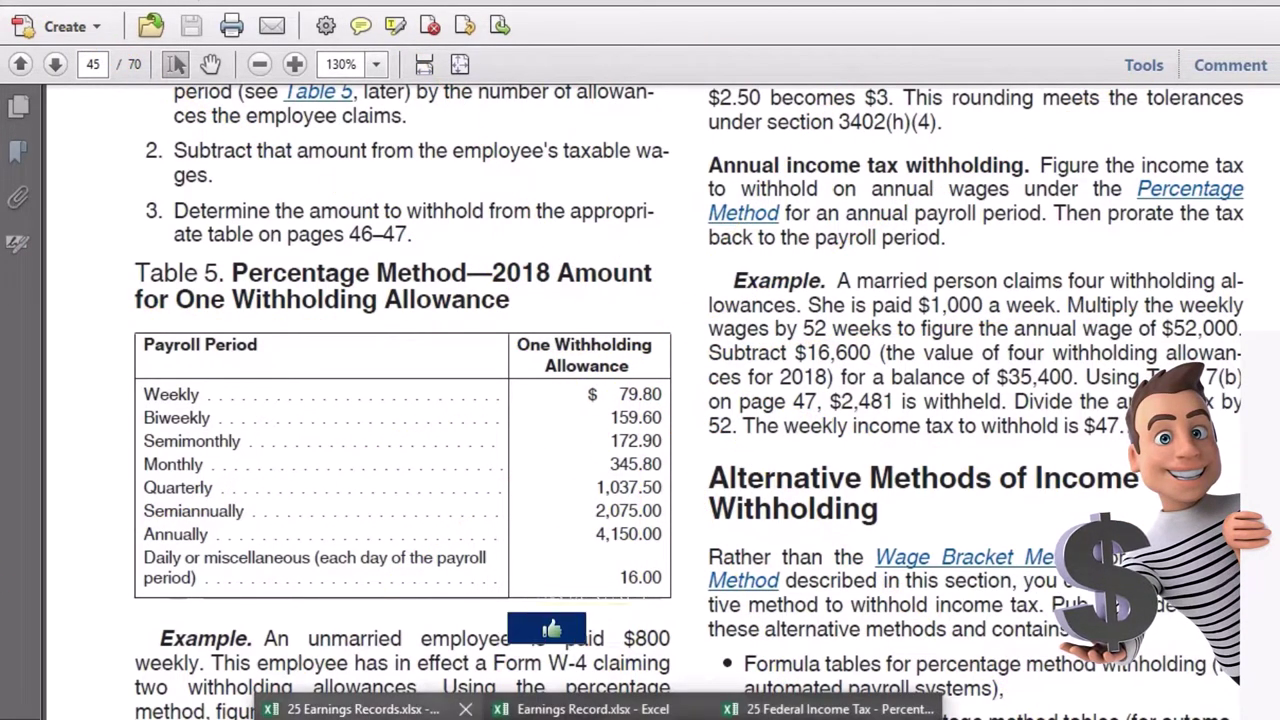
click(835, 708)
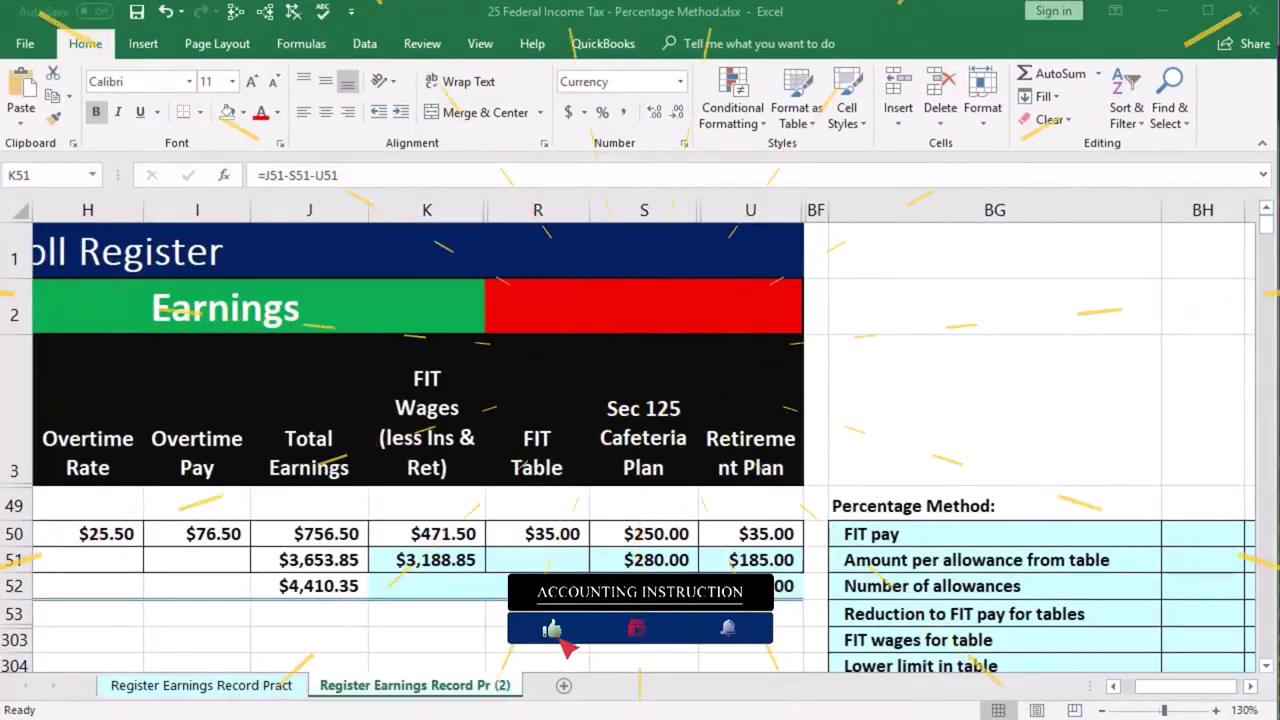
click(972, 533)
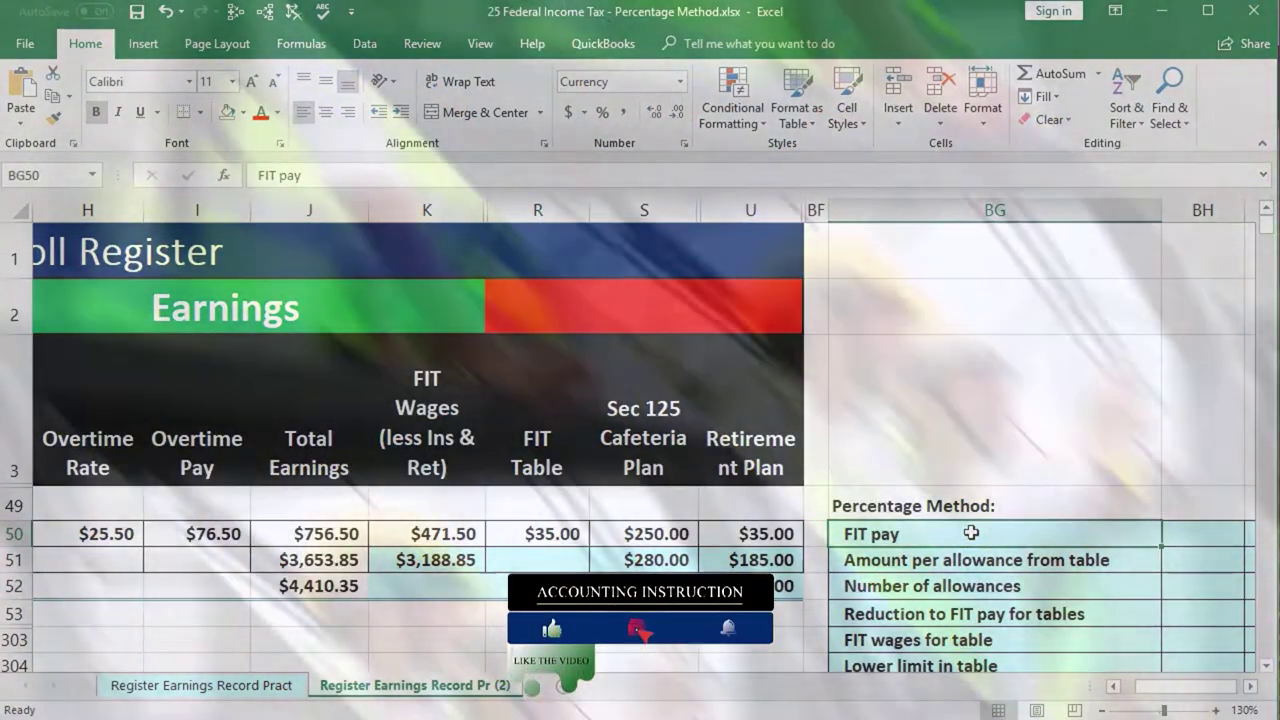
key(Right)
key(Right)
key(Right)
click(971, 533)
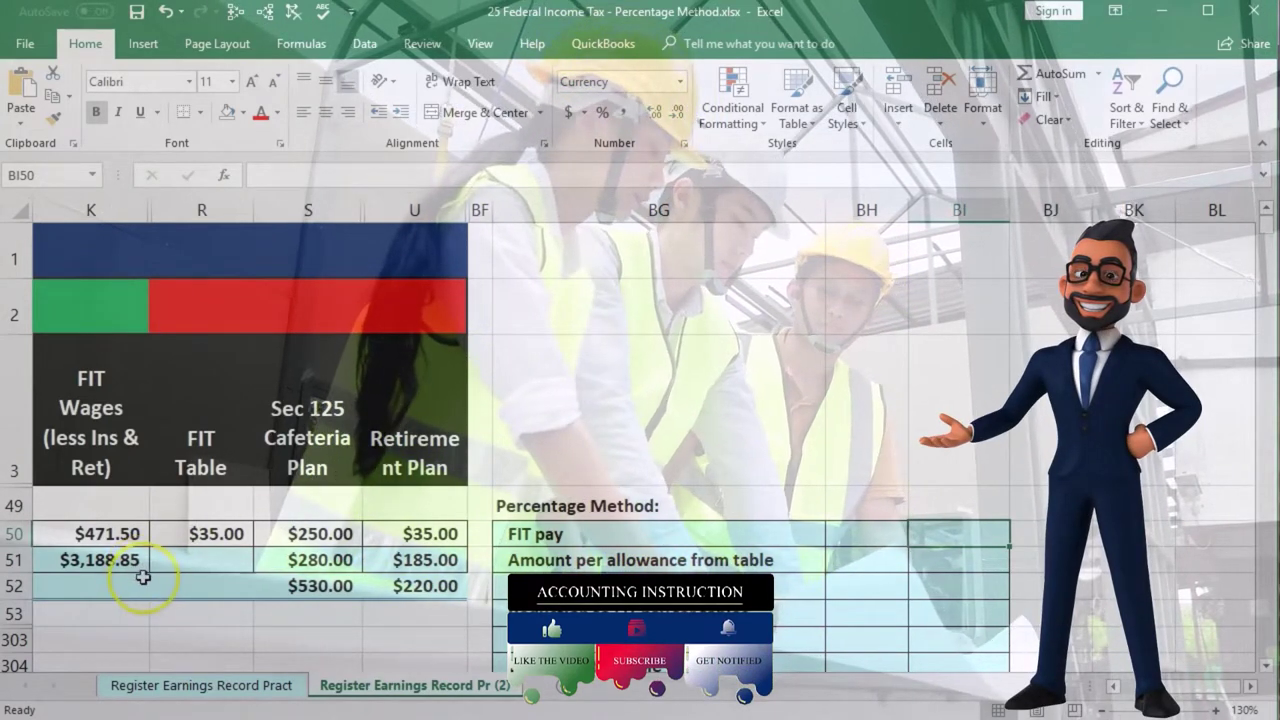
text(3188.85)
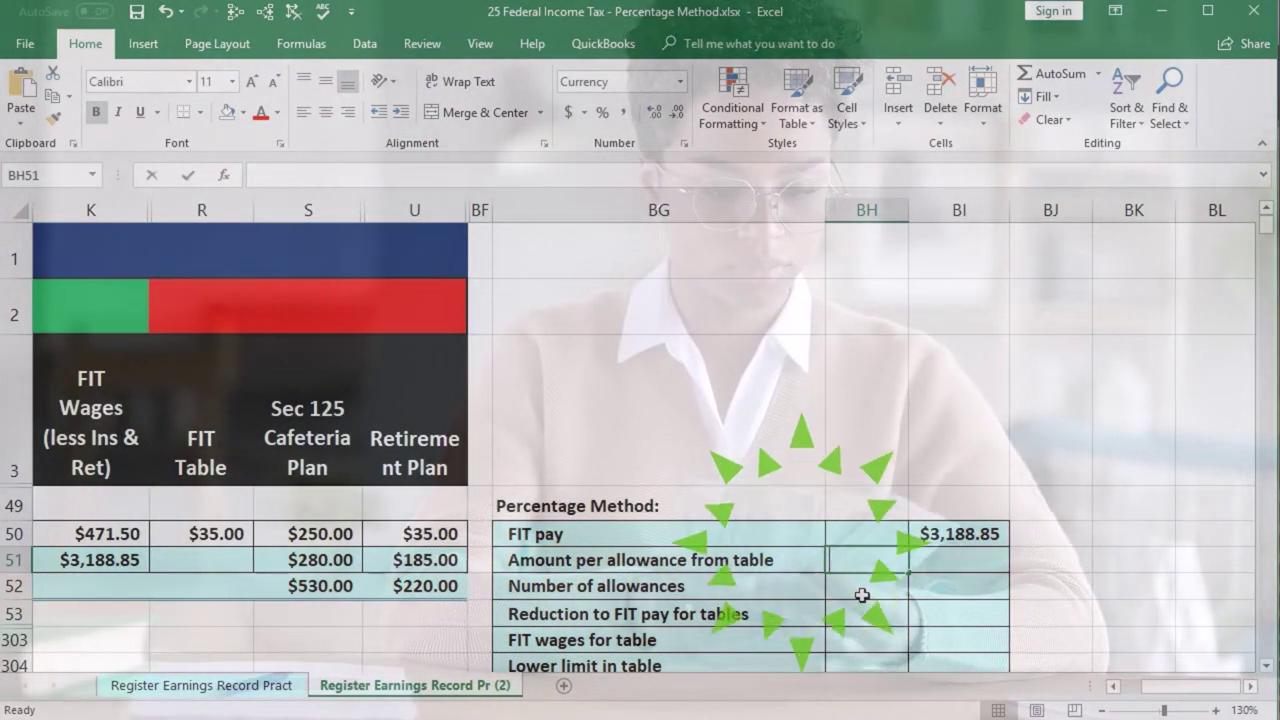
text(79.8)
key(Return)
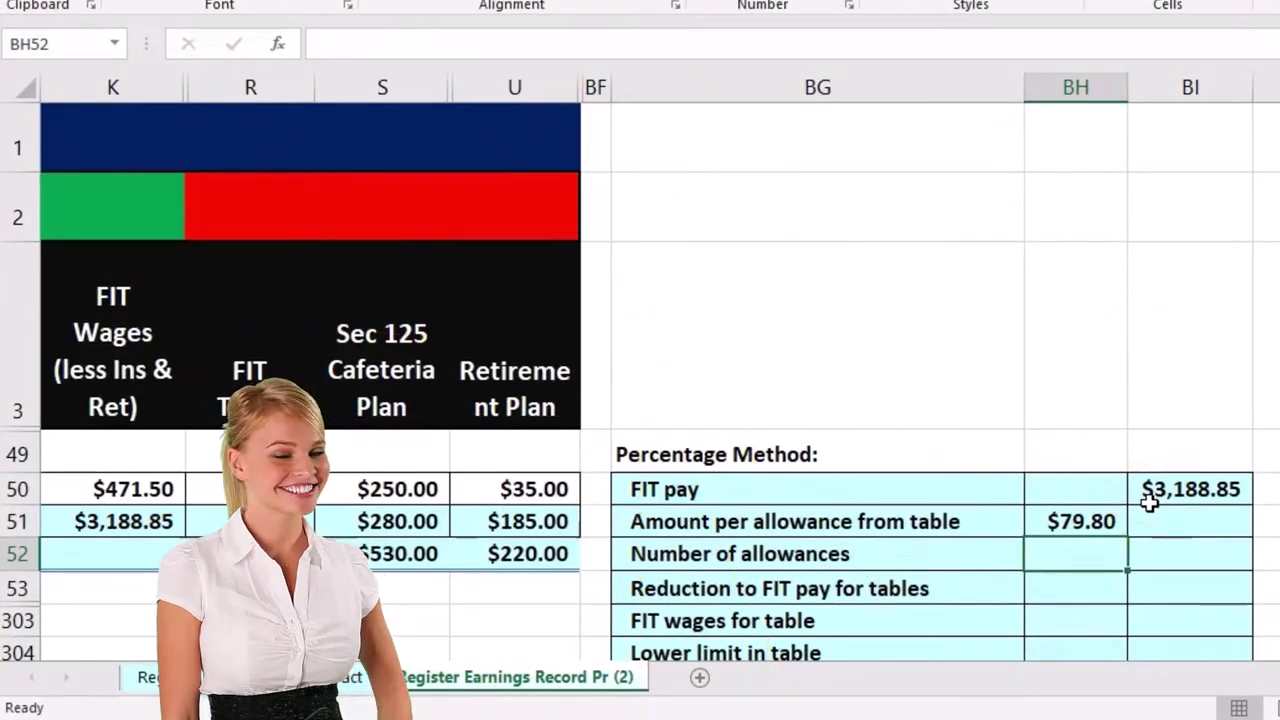
Enter 4 as the number of allowances in BH52
key(Left)
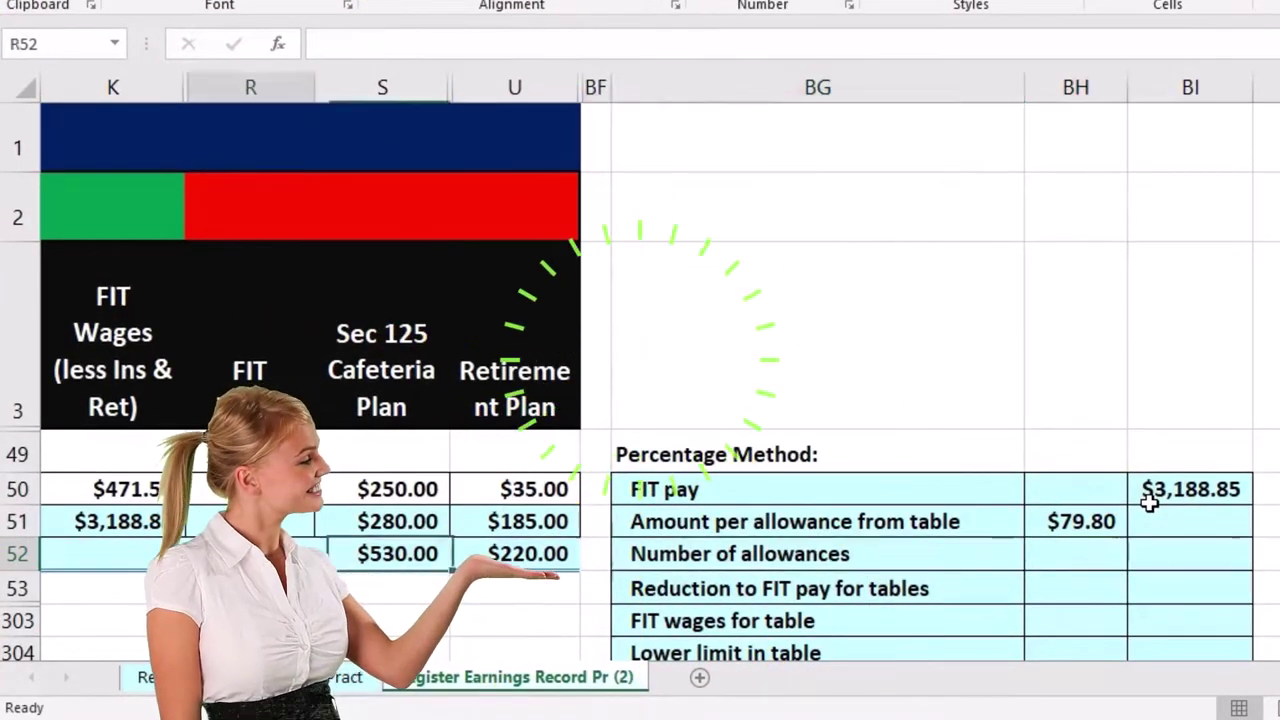
key(Home)
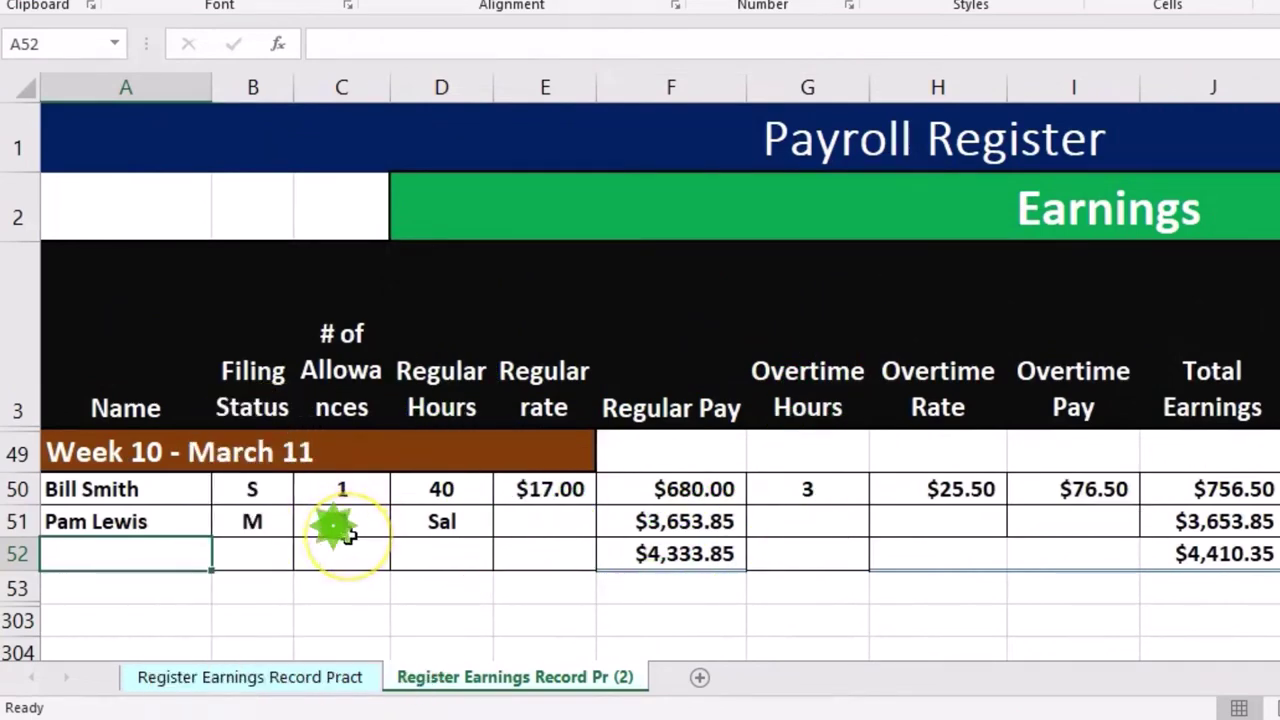
key(Right)
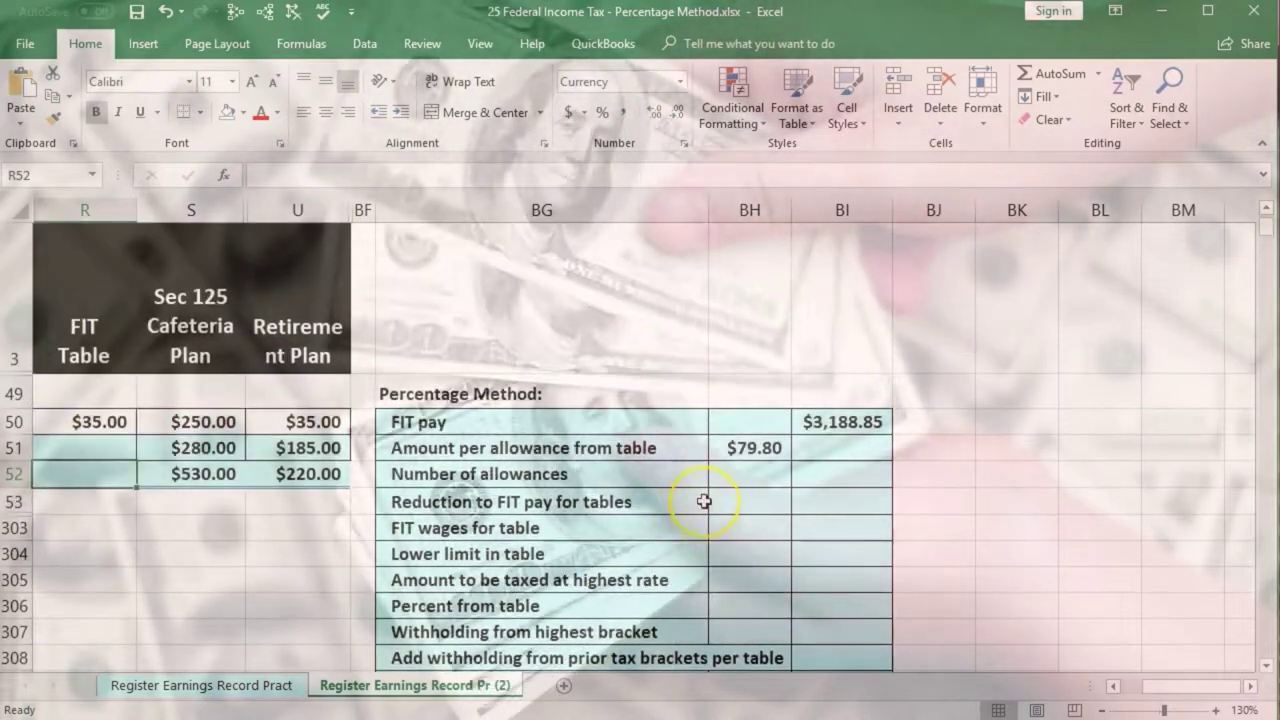
click(732, 476)
text(64)
key(Return)
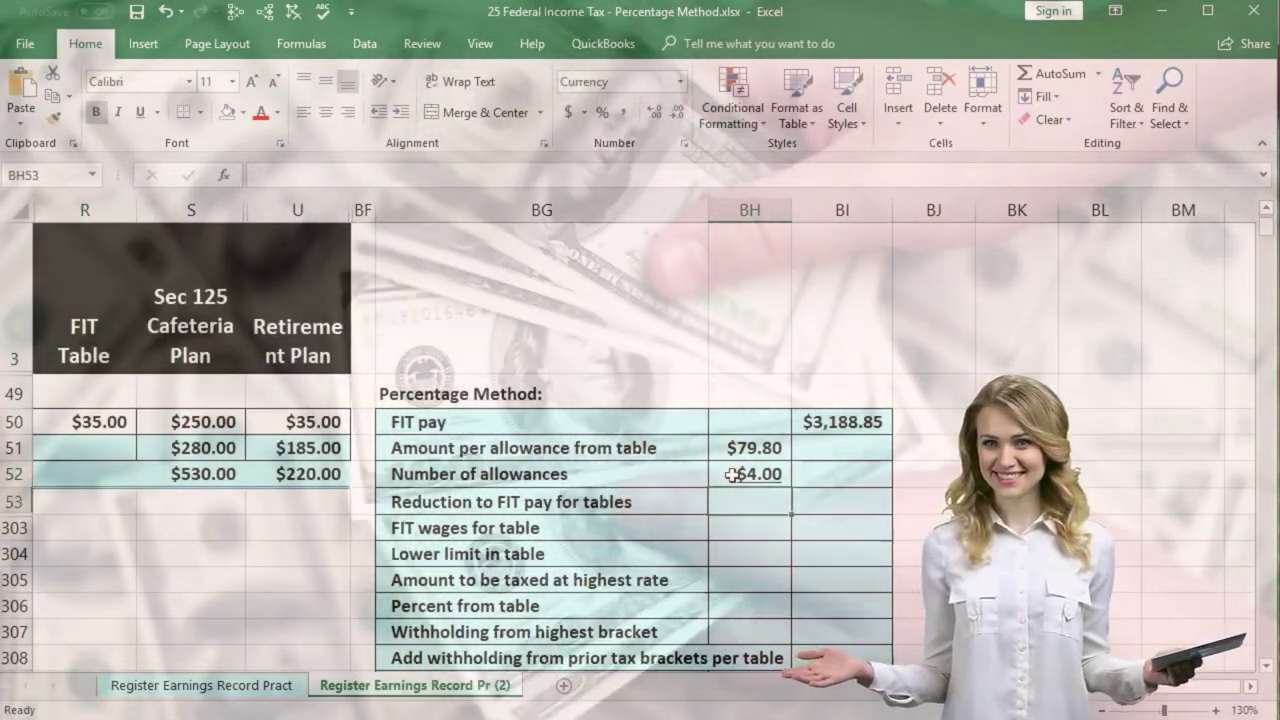
Compute the $319.20 reduction with =BH51*BH52 and $2,869.65 FIT wages for table with =BI50-BI53
key(Right)
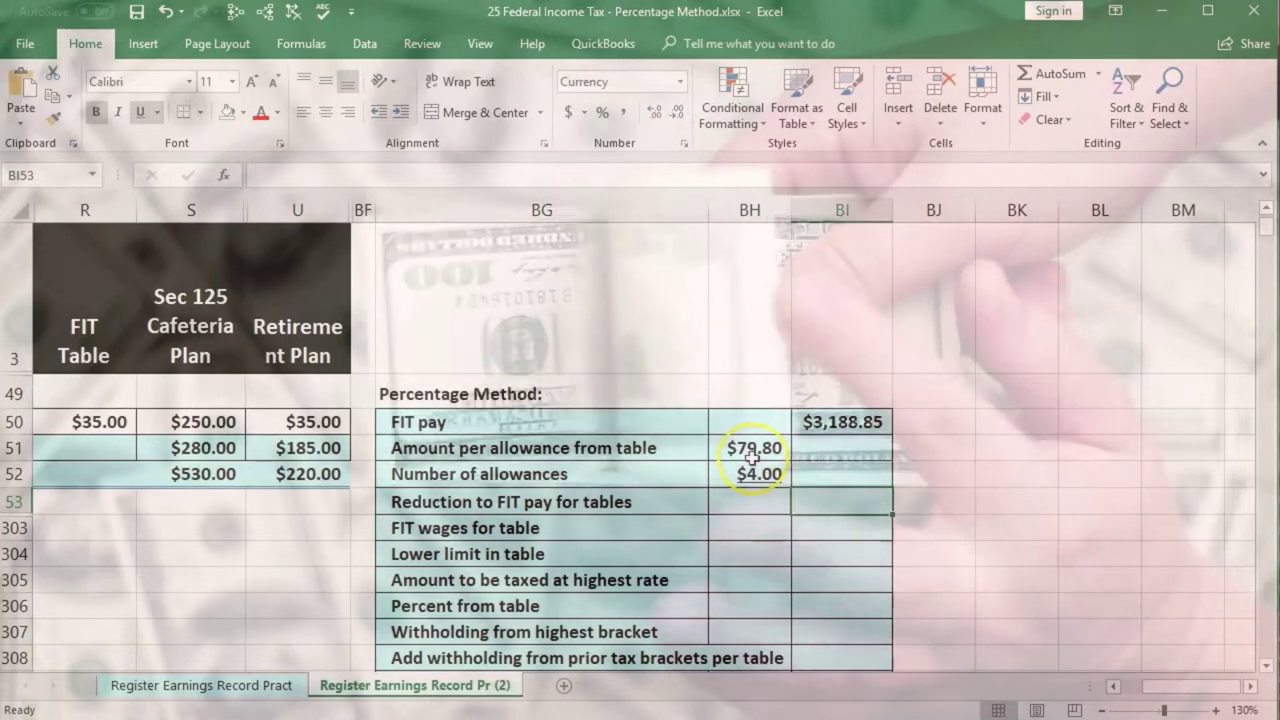
text(=)
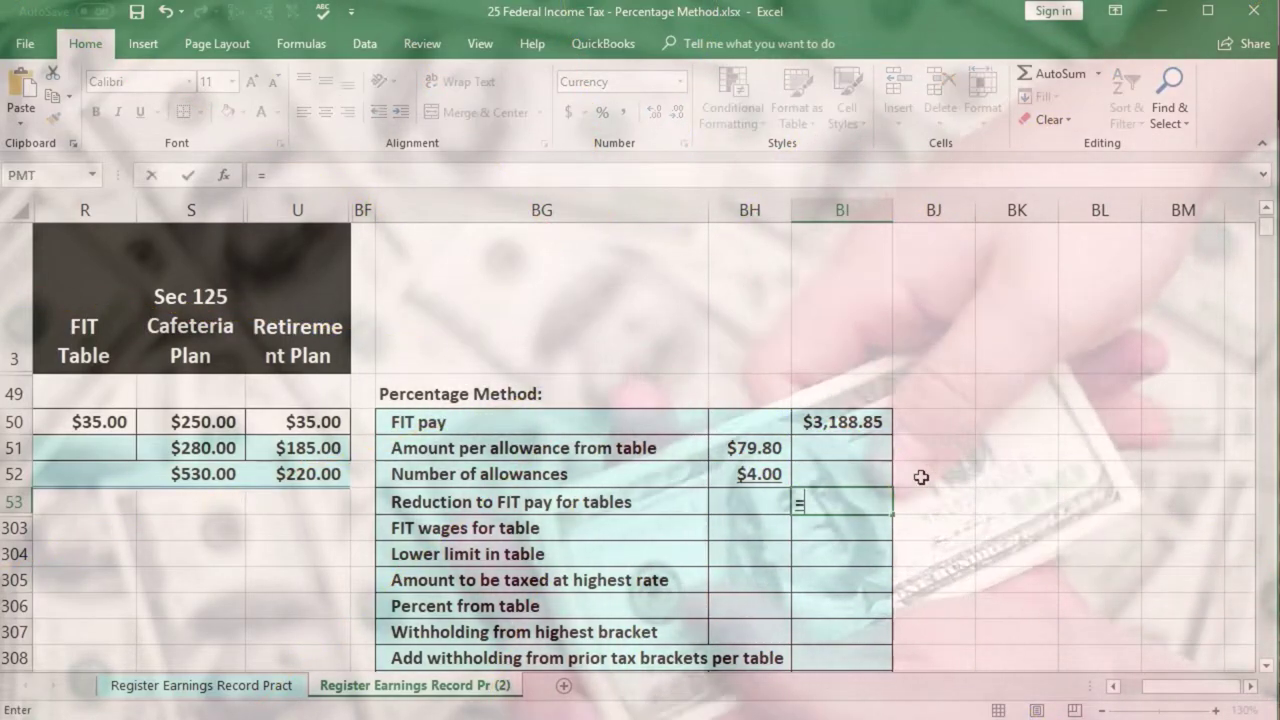
click(752, 448)
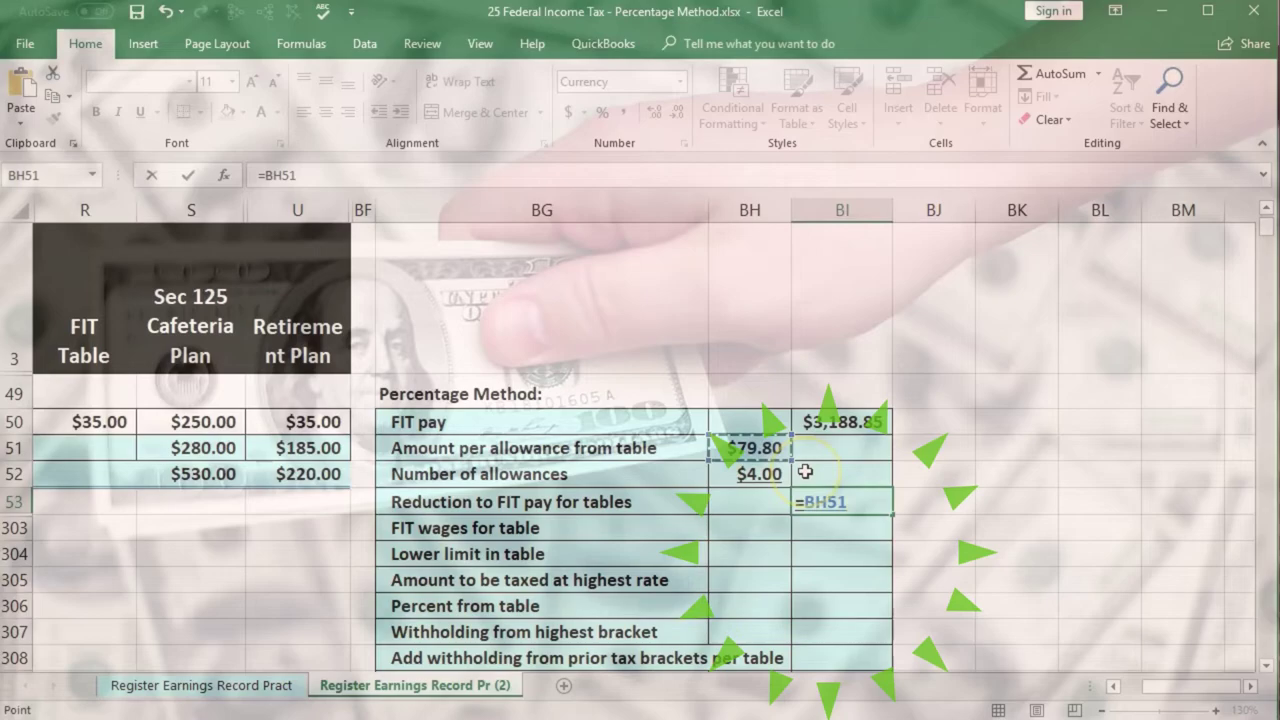
text(*)
click(758, 474)
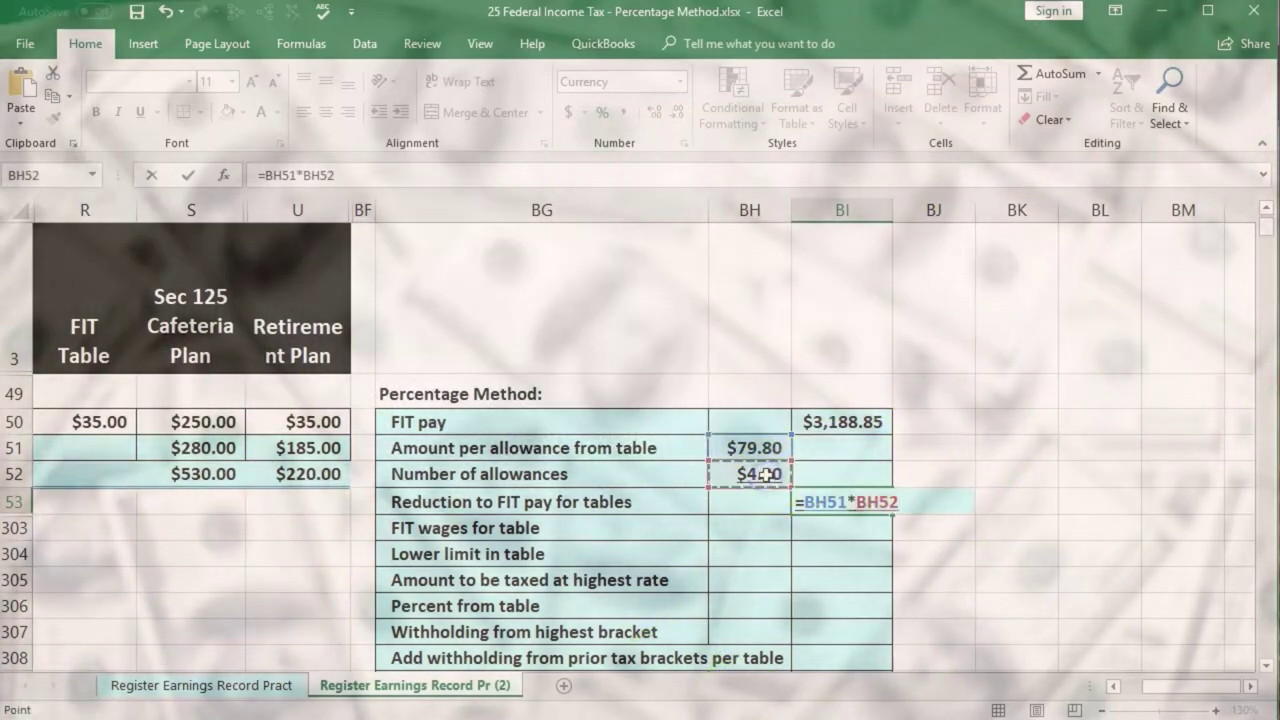
key(Return)
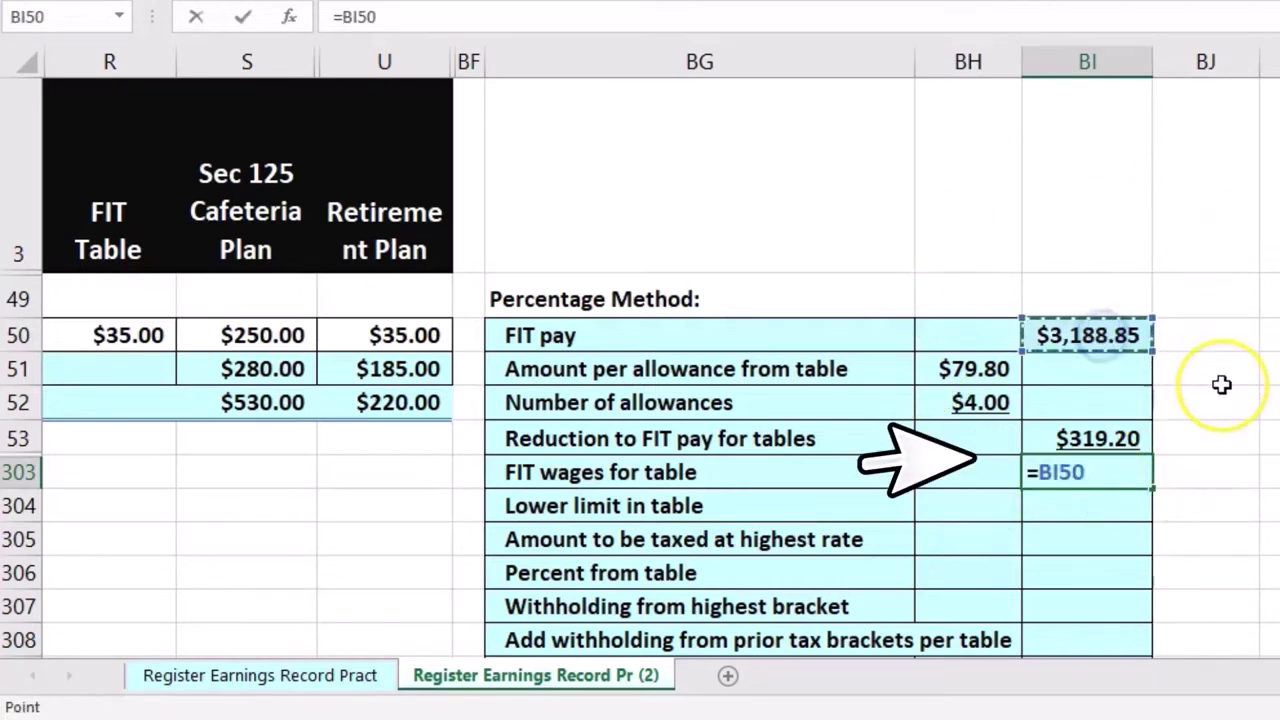
text(-)
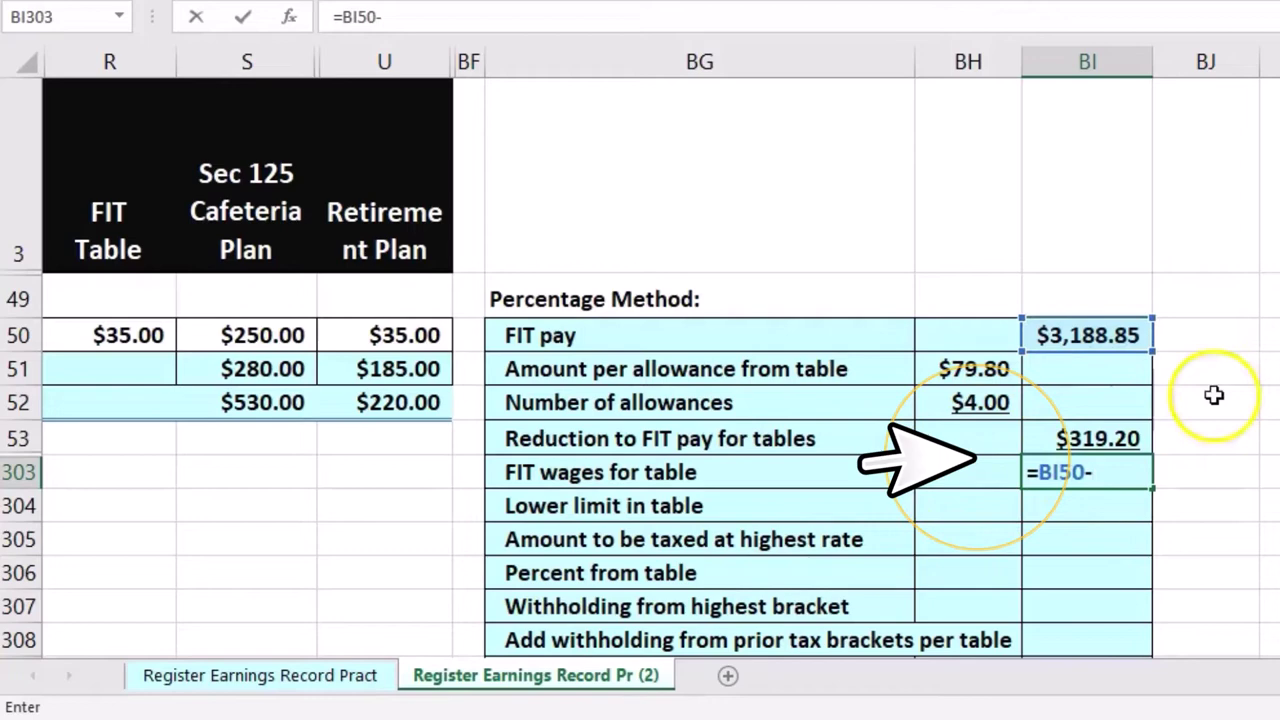
key(Return)
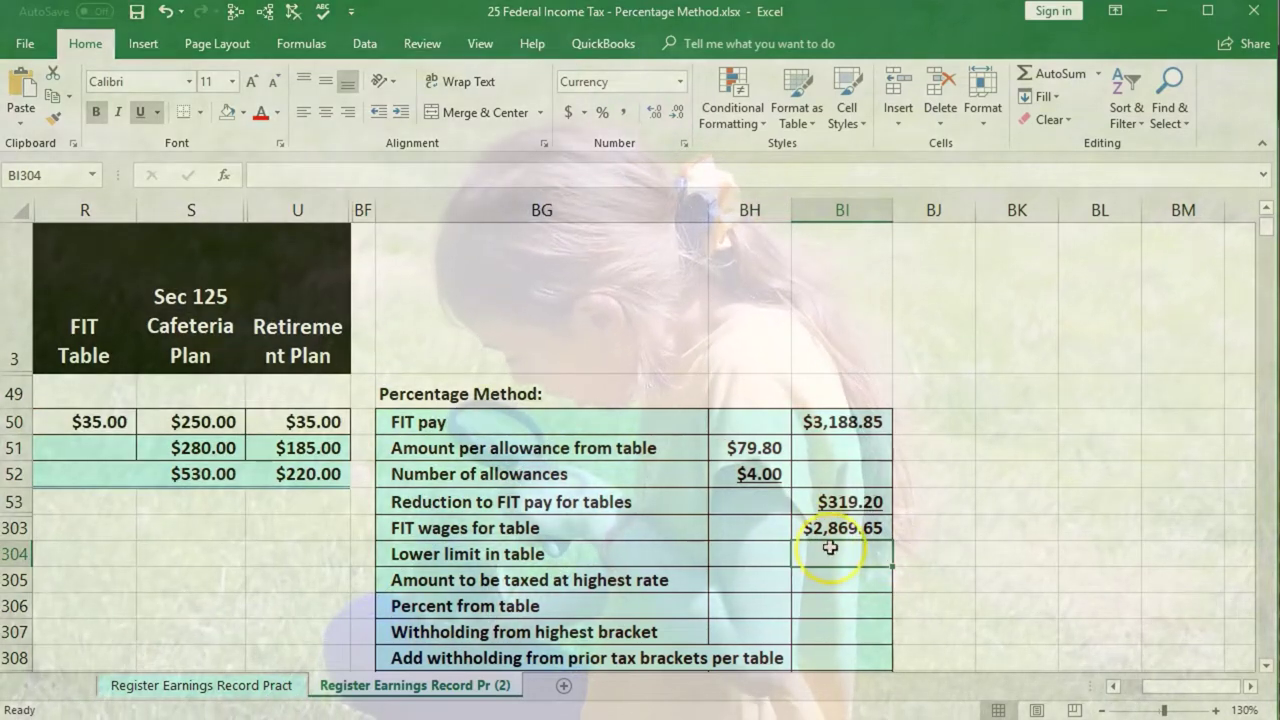
Enlarge the PDF's weekly married-person table to show the $1,711–$3,395 bracket: $171.36 plus 22%
click(837, 528)
key(alt+Tab)
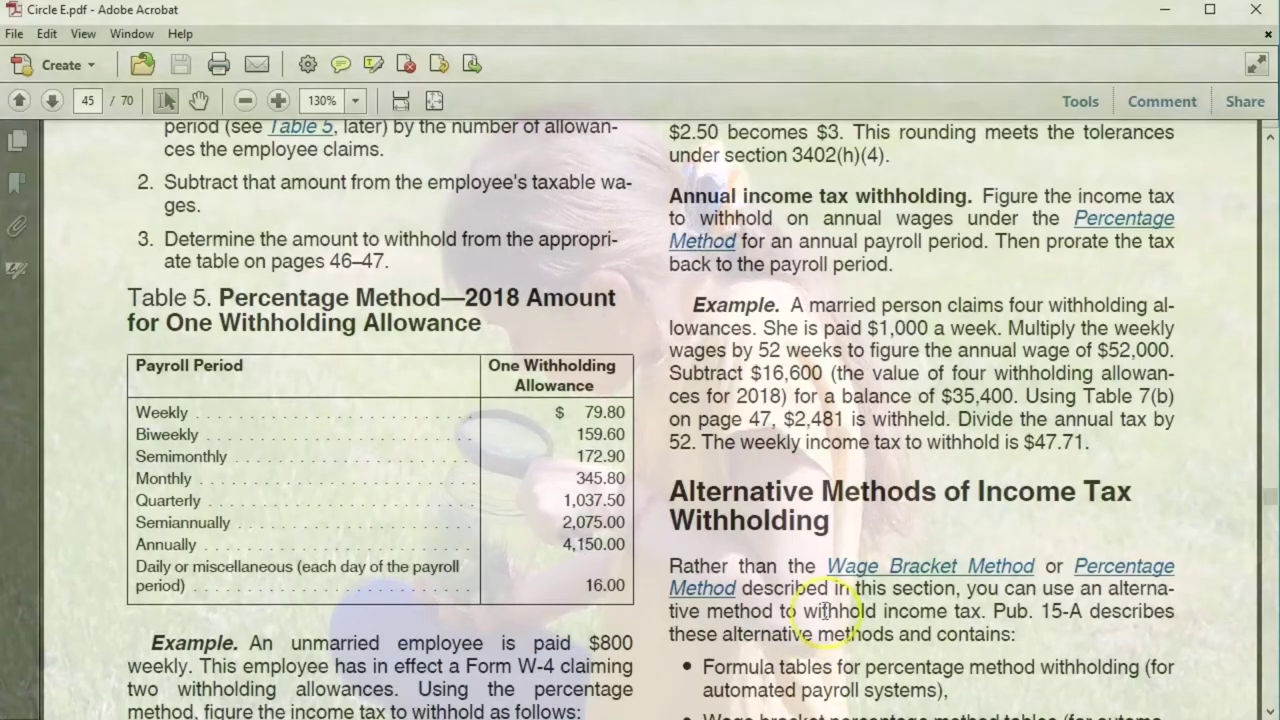
scroll(813, 514, down, 10)
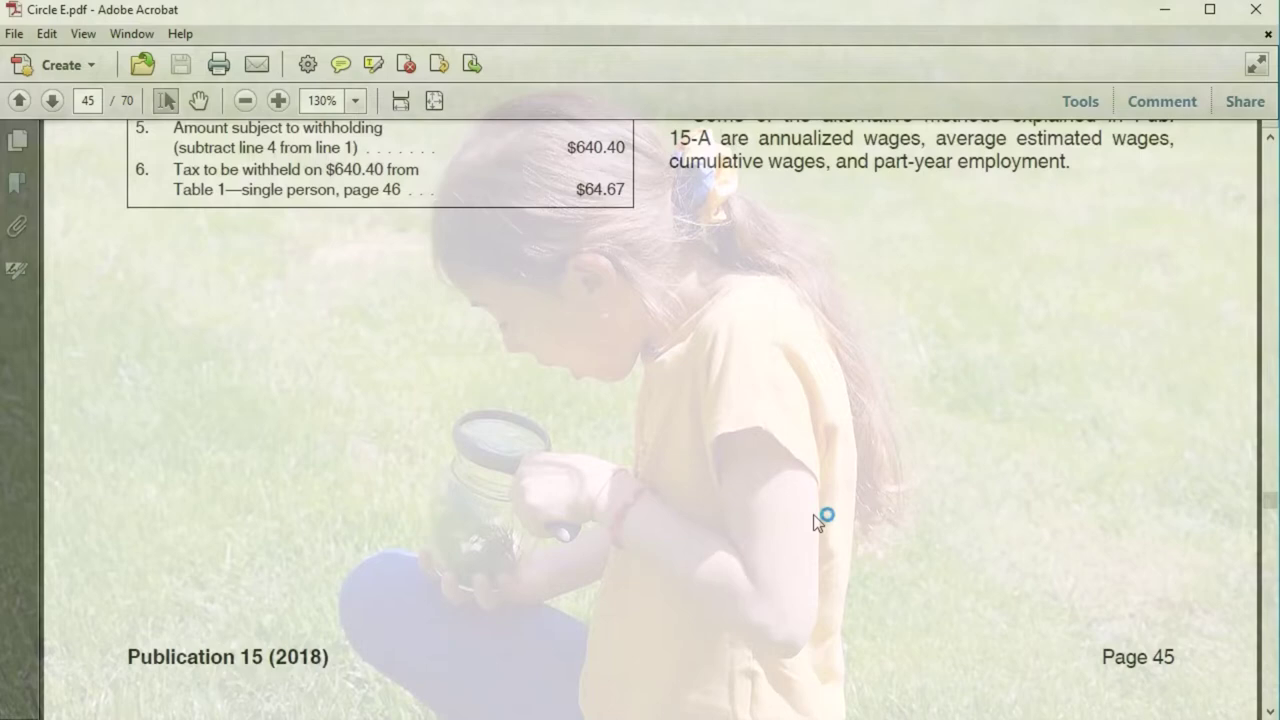
scroll(813, 514, down, 4)
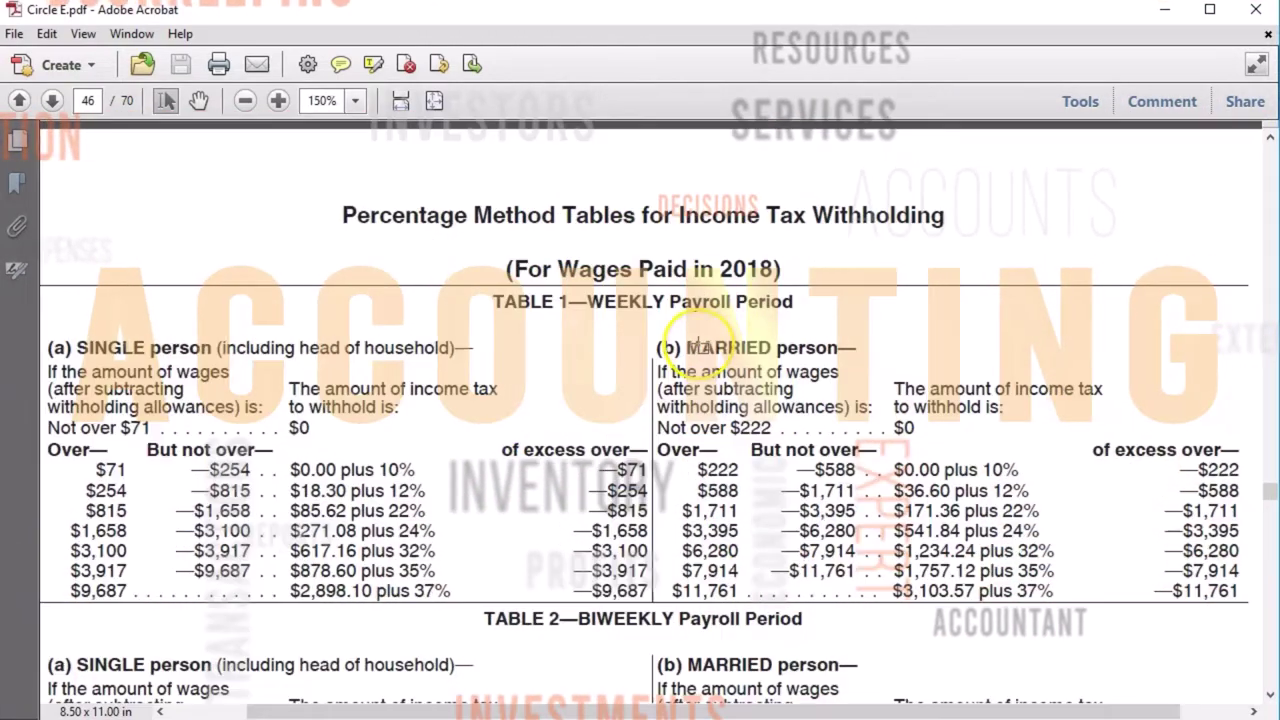
scroll(712, 362, up, 3)
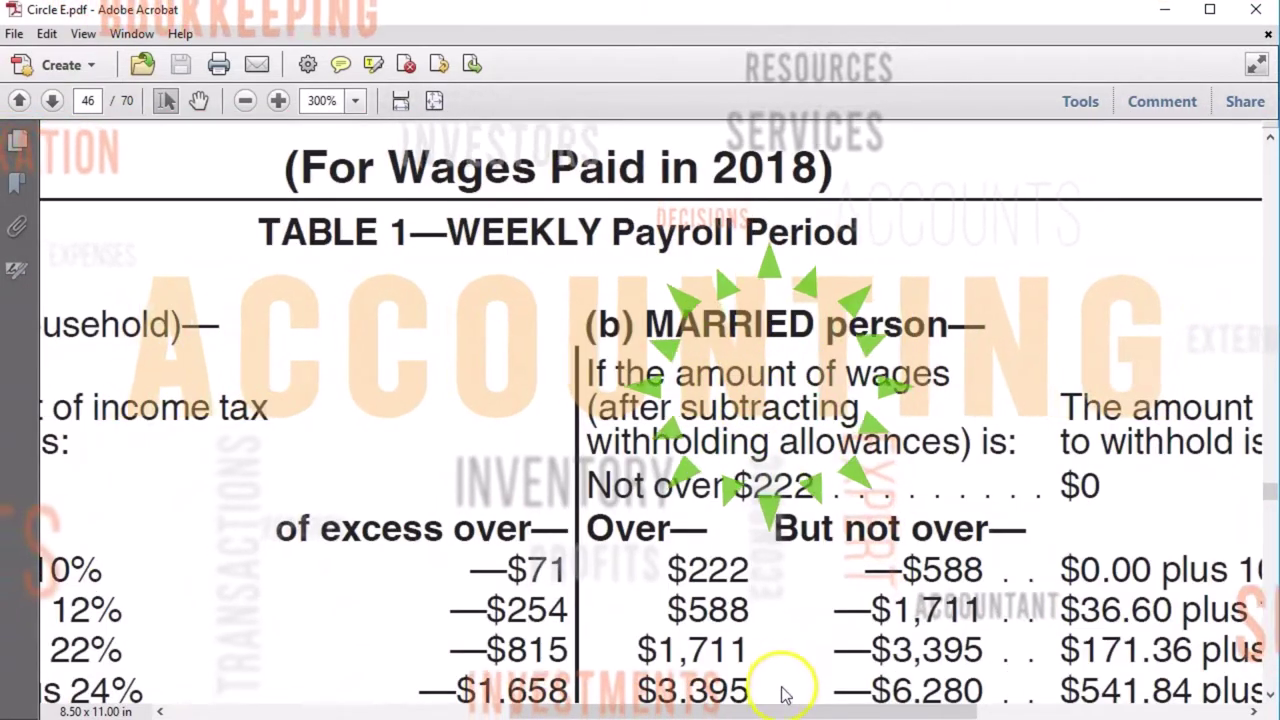
drag(800, 710, 1007, 710)
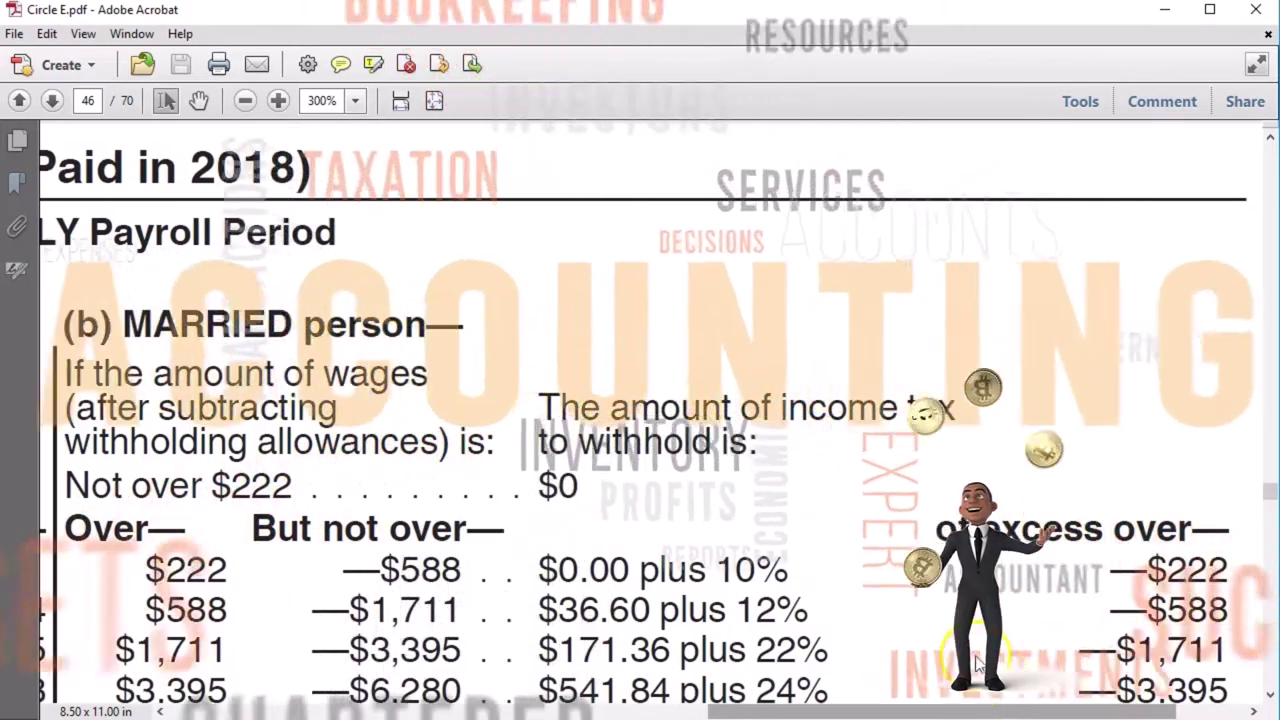
scroll(929, 612, down, 1)
scroll(929, 612, down, 2)
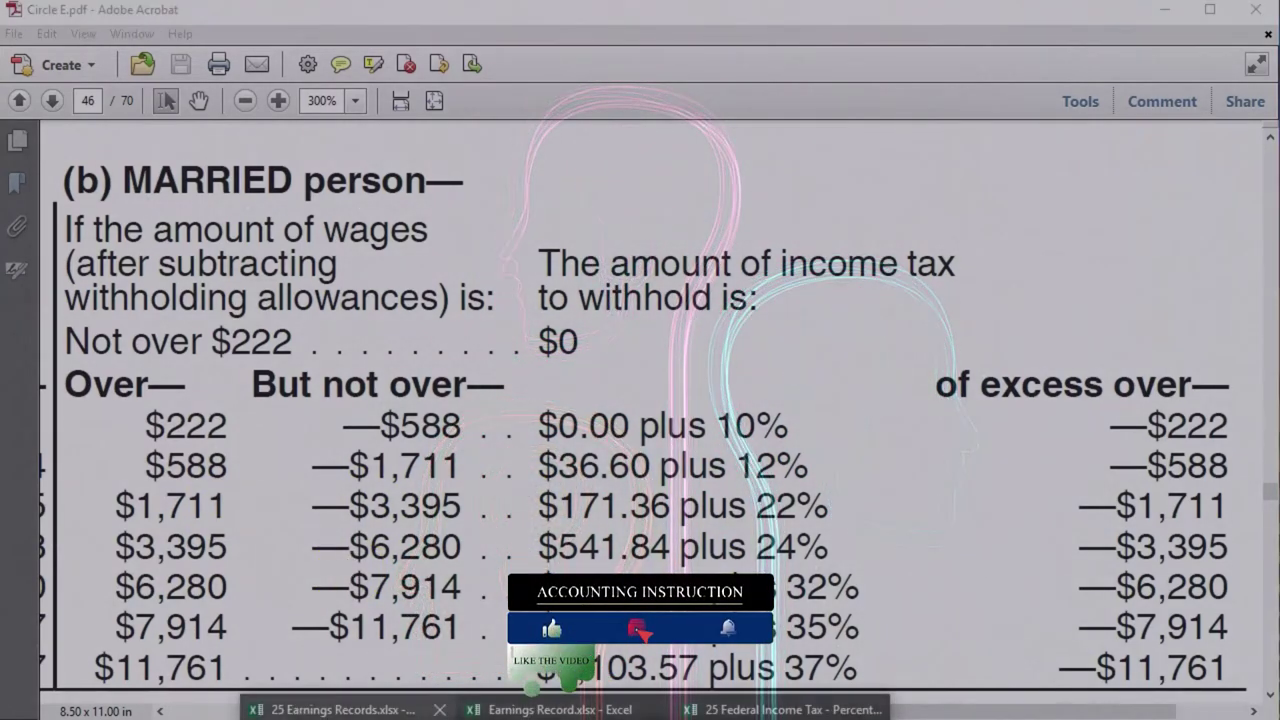
Back in Excel, enter the $1,711.00 lower limit in BI304
click(780, 709)
click(829, 548)
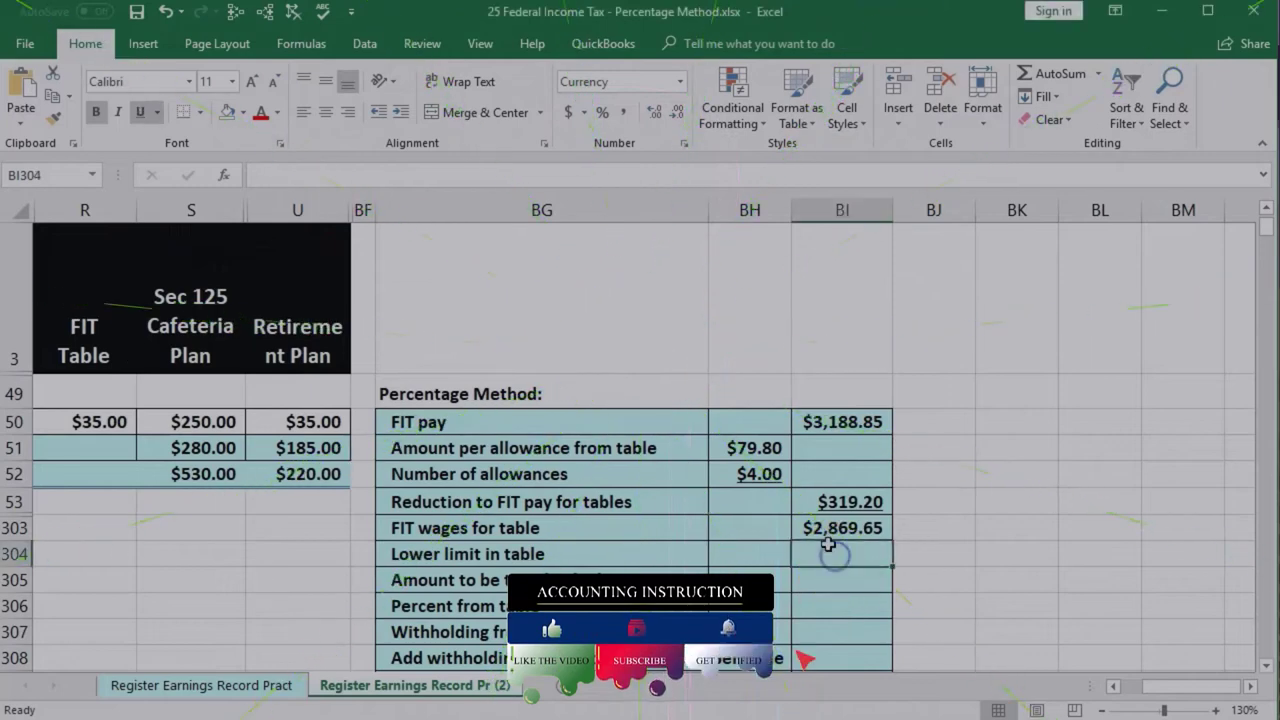
text(17)
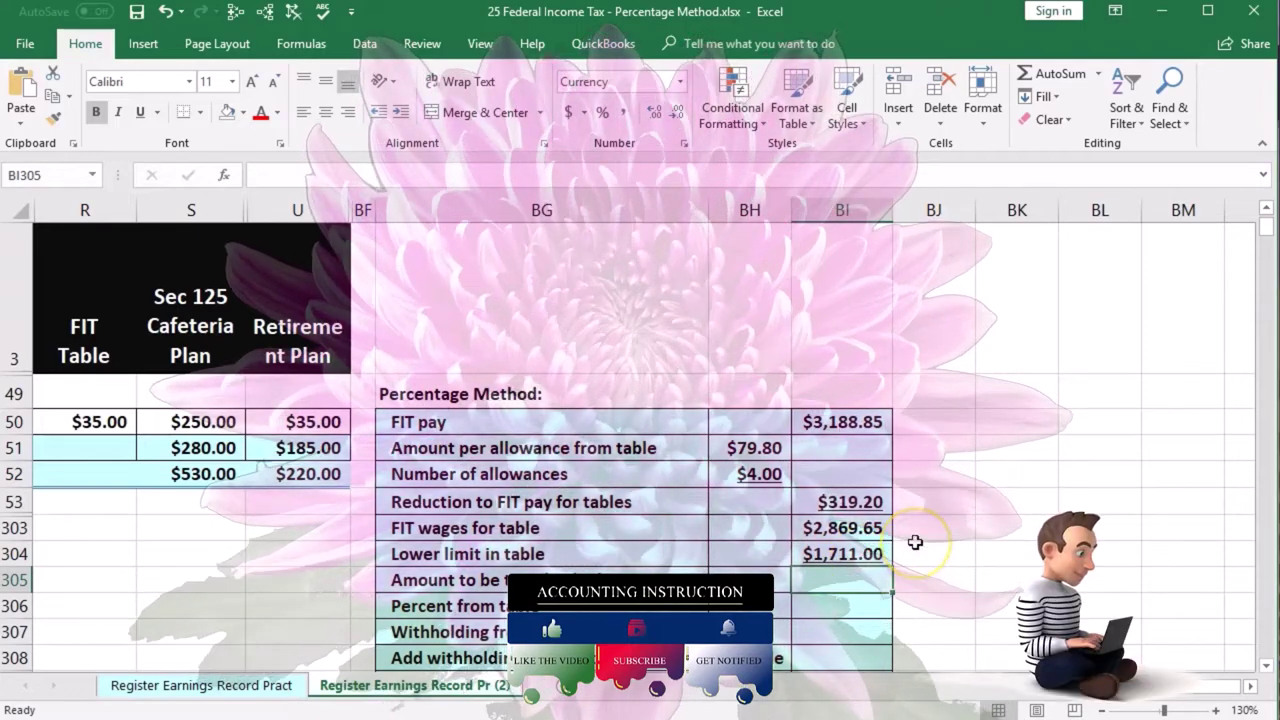
Compute $1,158.65 above the limit, the 22% rate and $254.90 withholding, checking the PDF table
text(=)
click(859, 528)
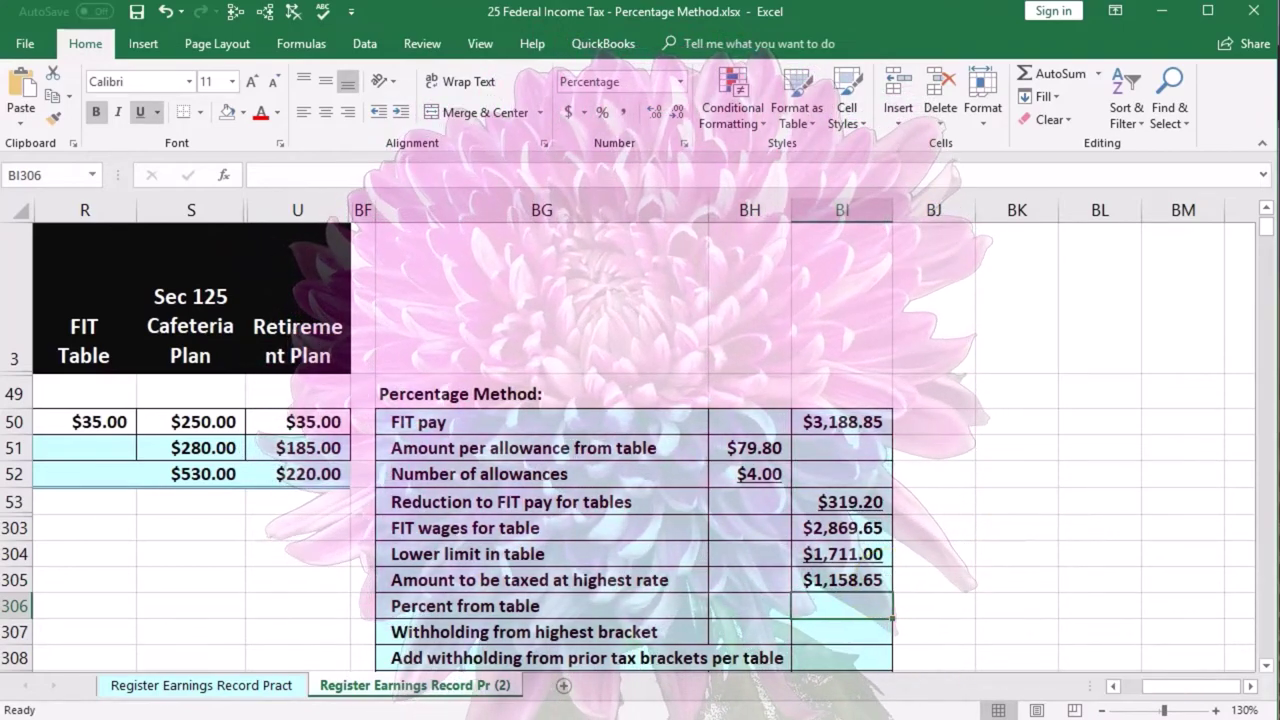
key(alt+Tab)
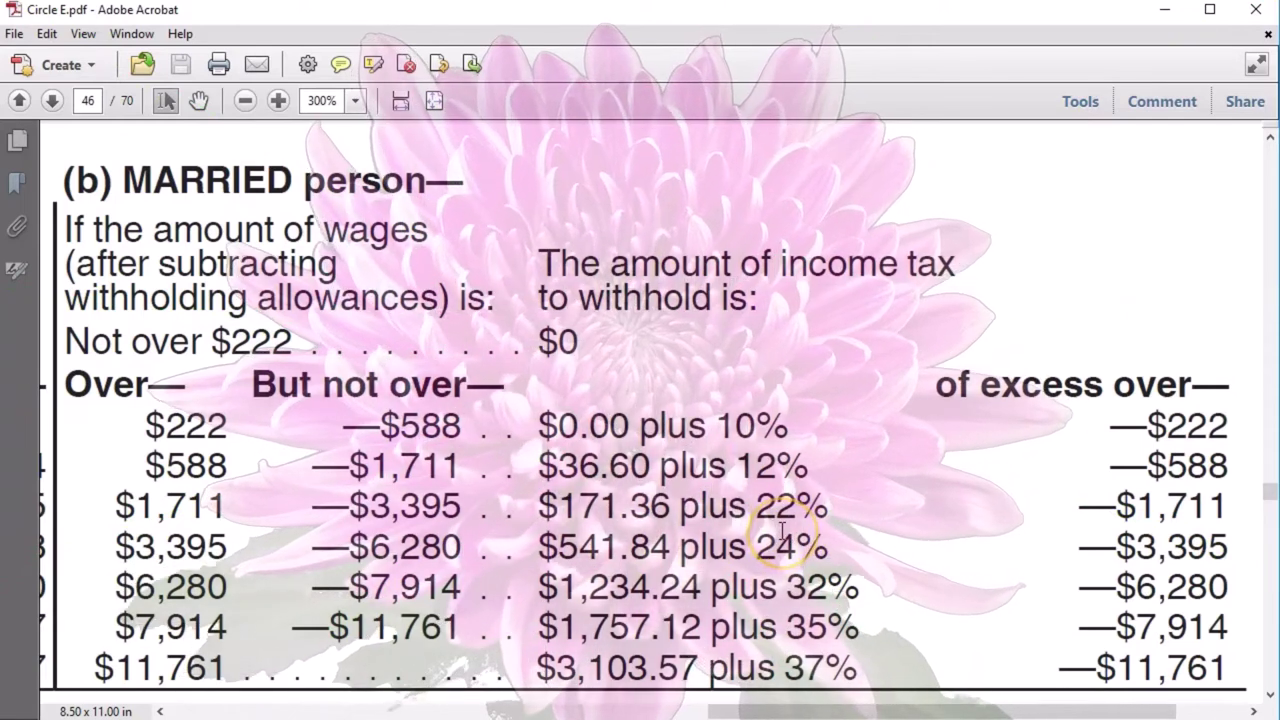
key(alt+Tab)
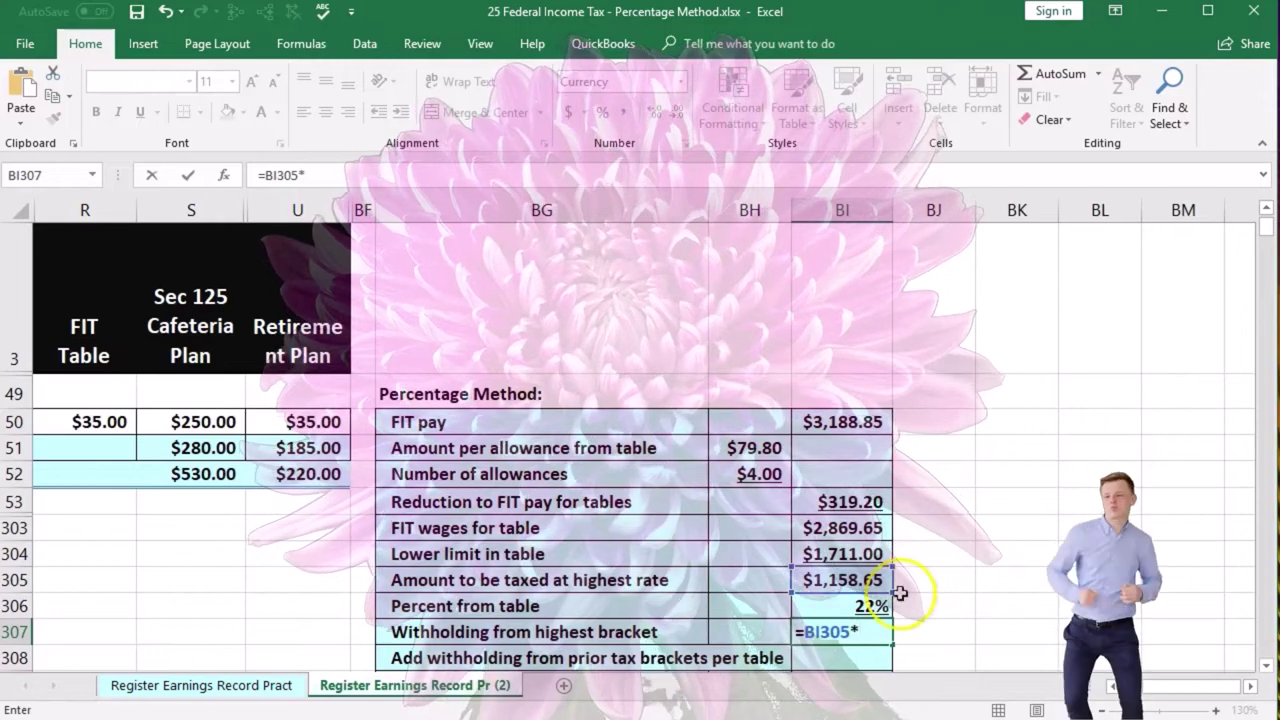
key(Return)
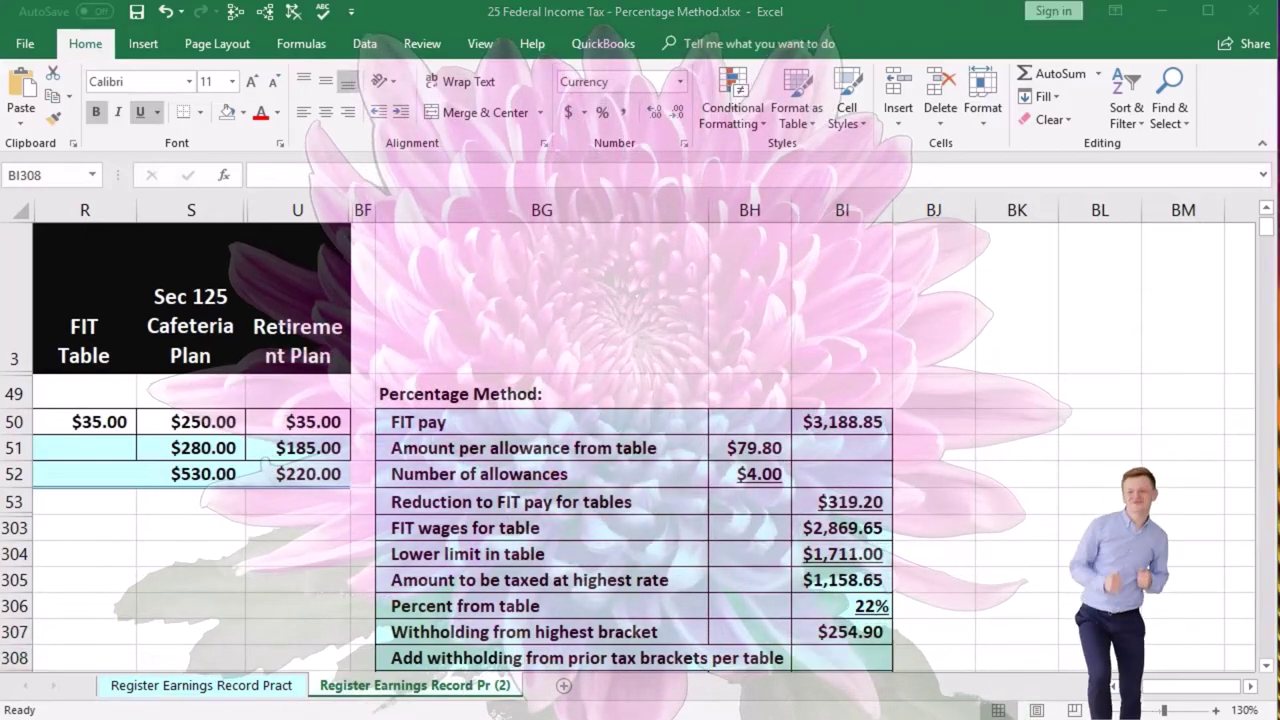
key(alt+Tab)
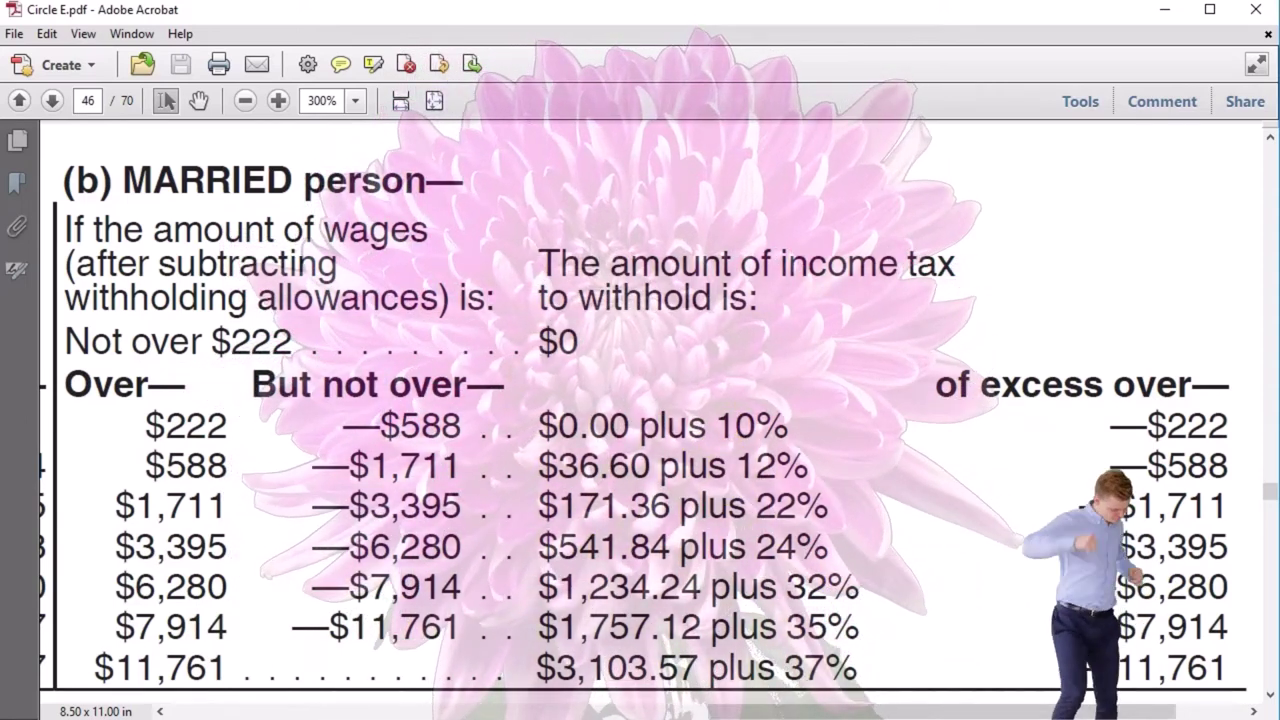
key(alt+Tab)
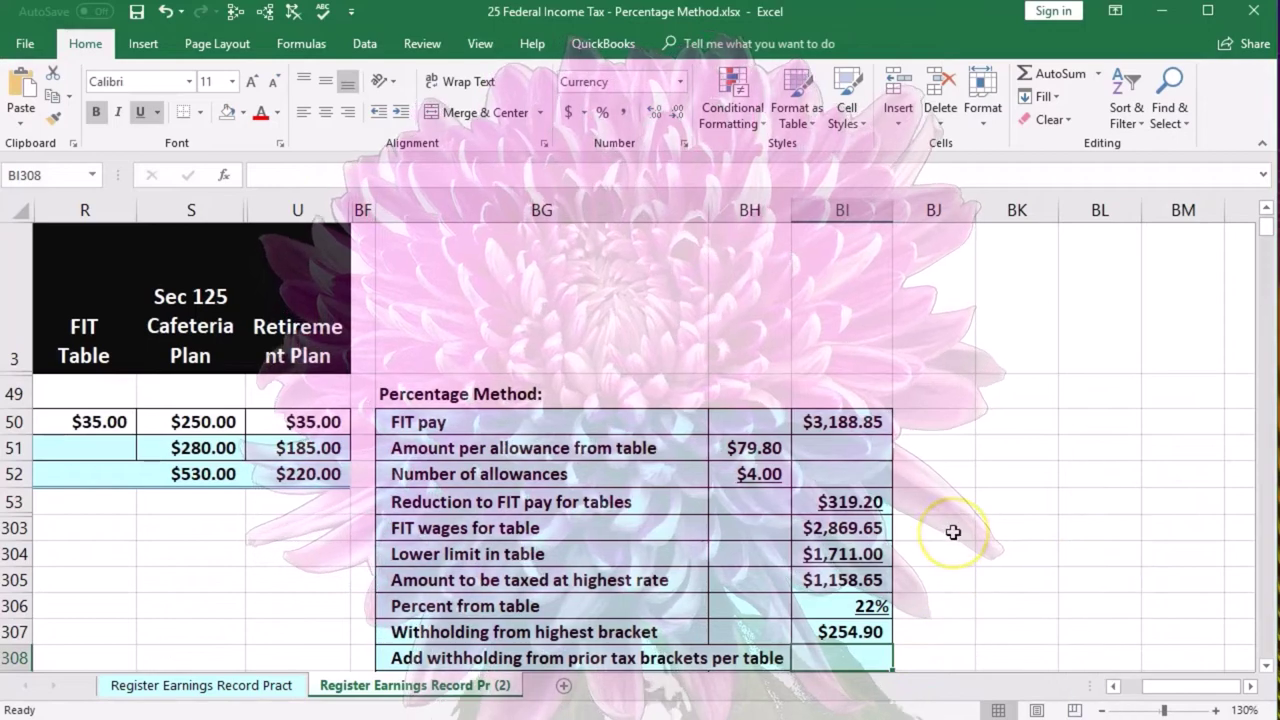
Enter 171.36 in BI308 and =SUM(BI307:BI308) in BI309, totalling $426.26 withholding
text(171.36)
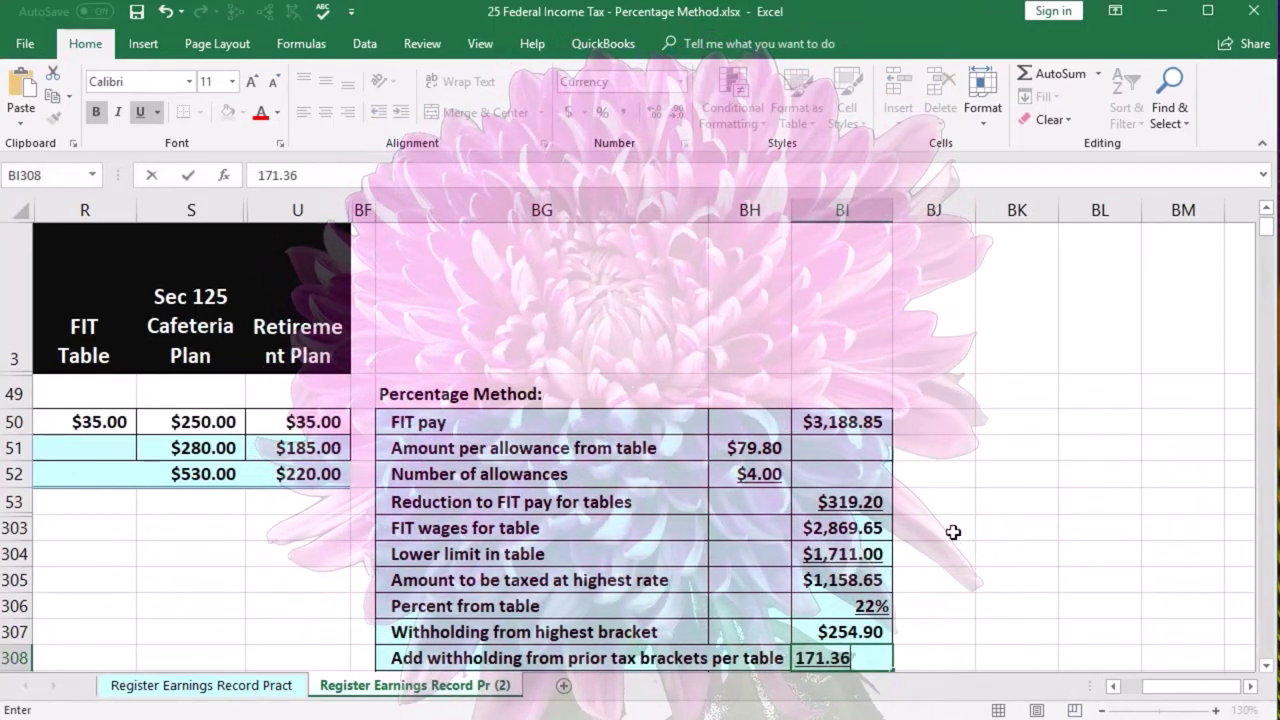
key(Return)
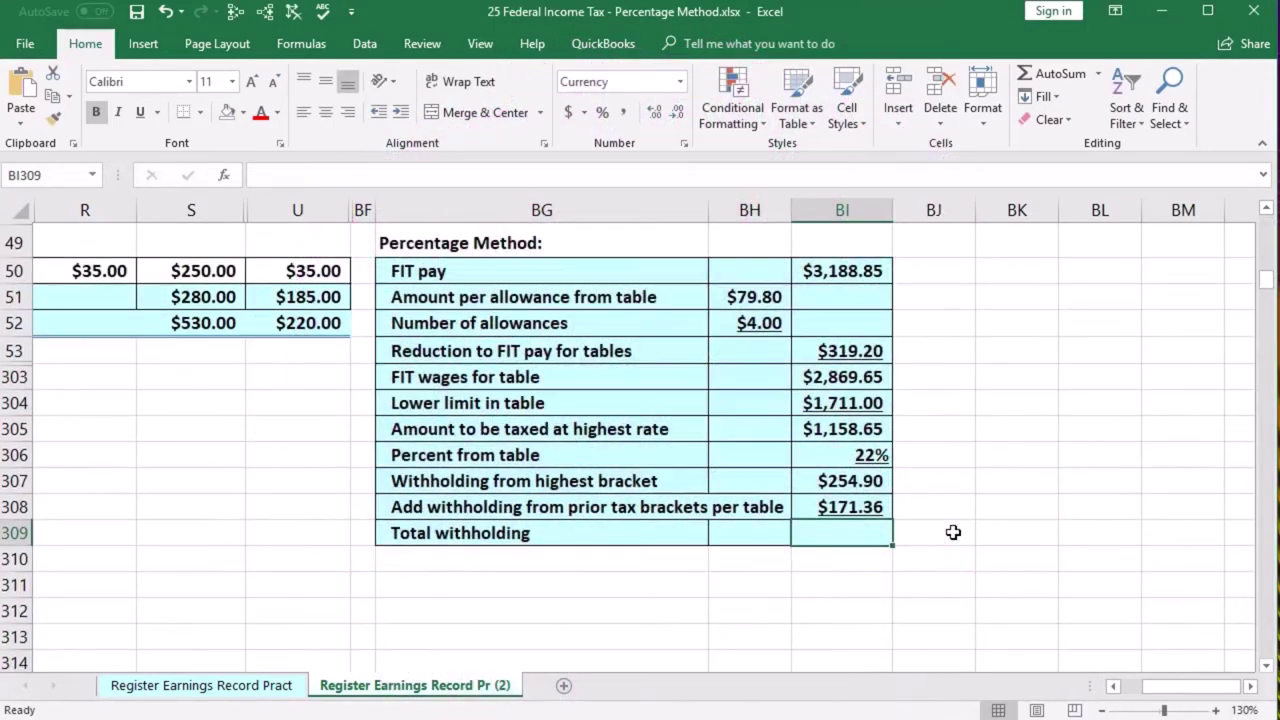
text(=)
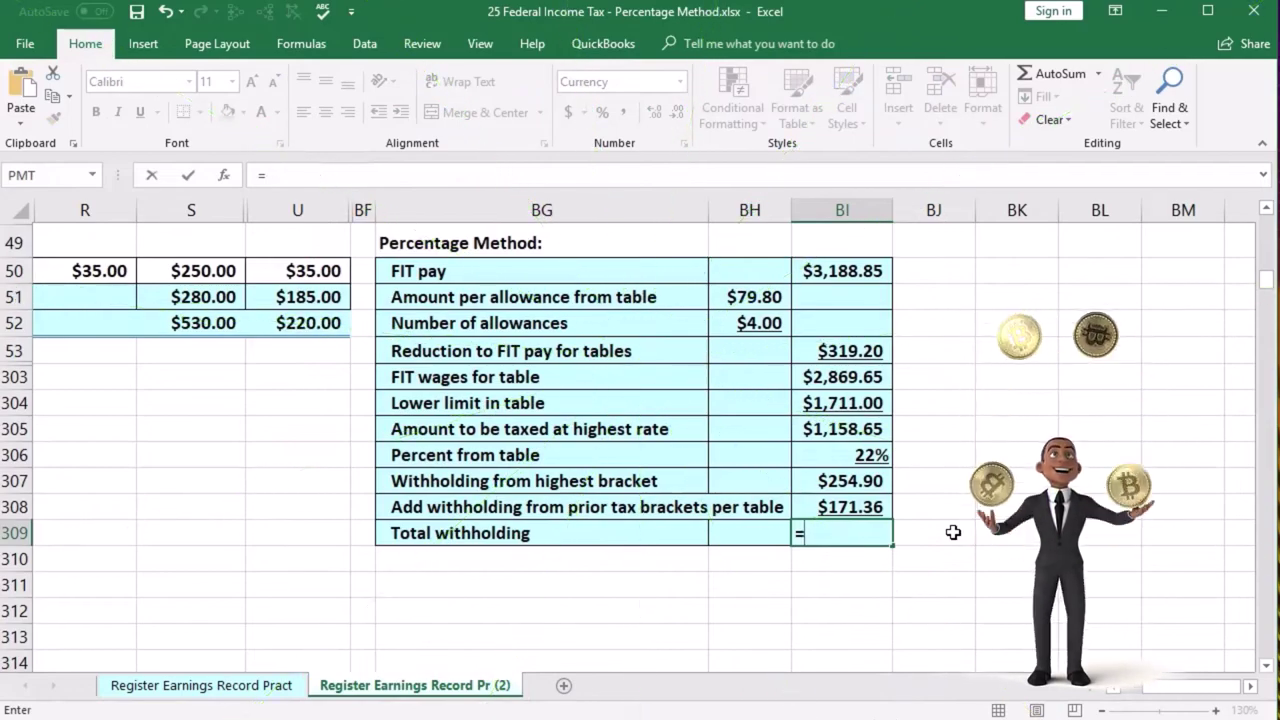
text(sum)
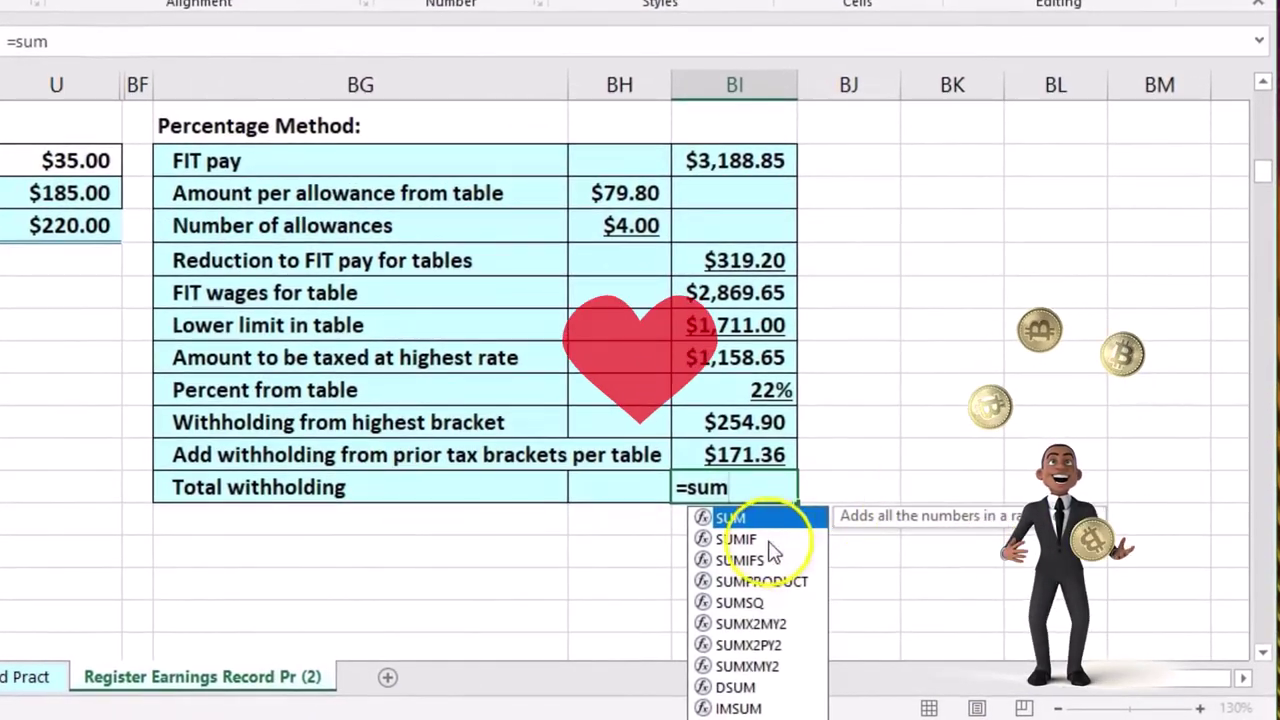
key(Tab)
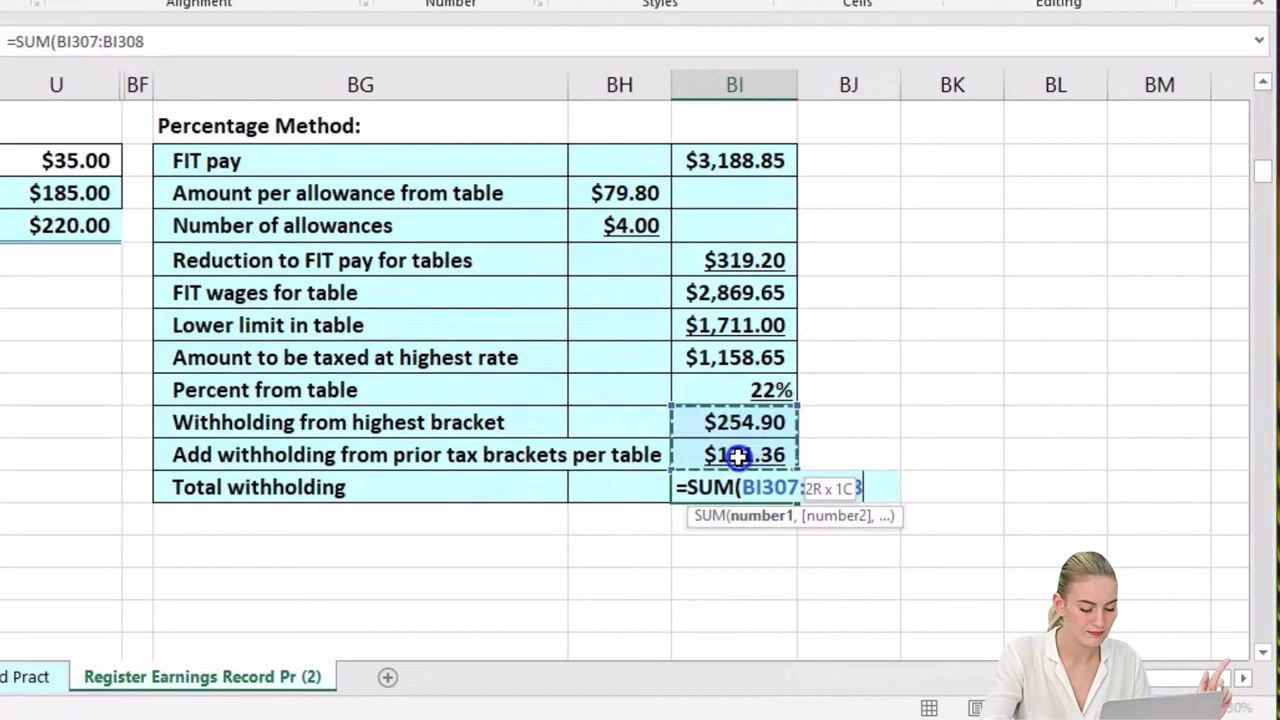
key(Return)
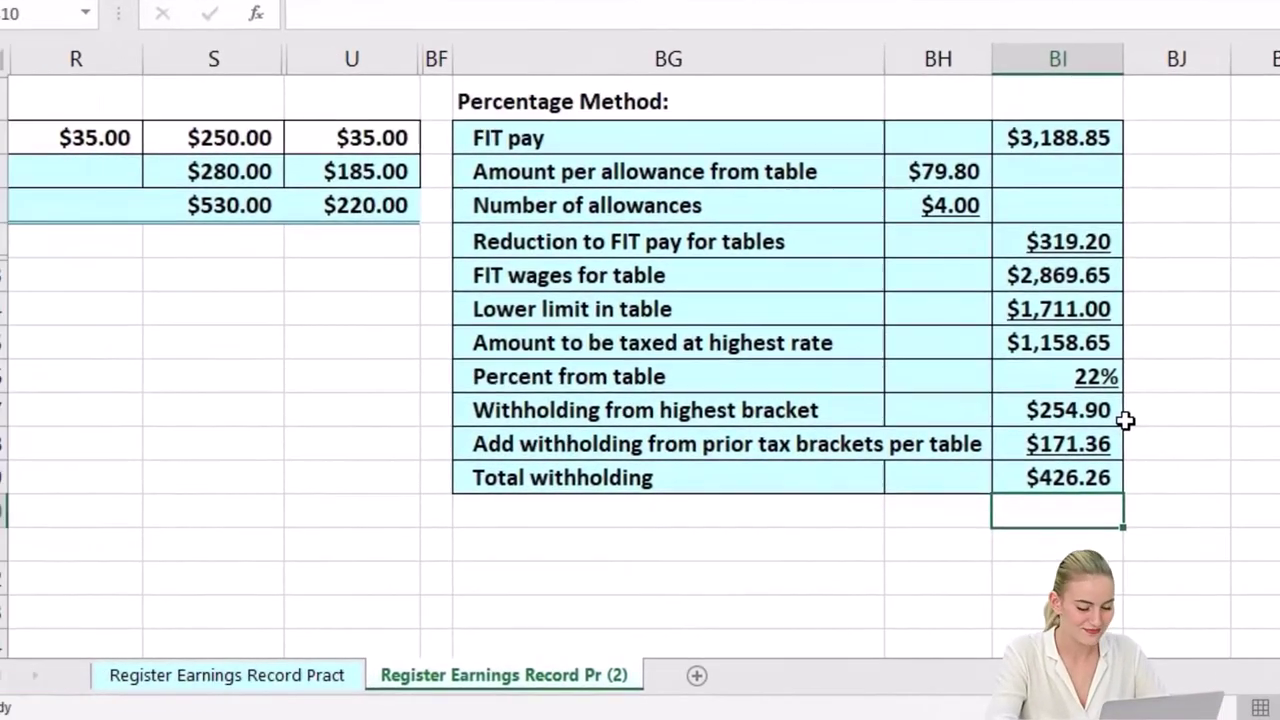
click(645, 249)
Set R51 to =BI309 so the FIT Table shows $426.26, then verify the formula
key(Left)
key(Left)
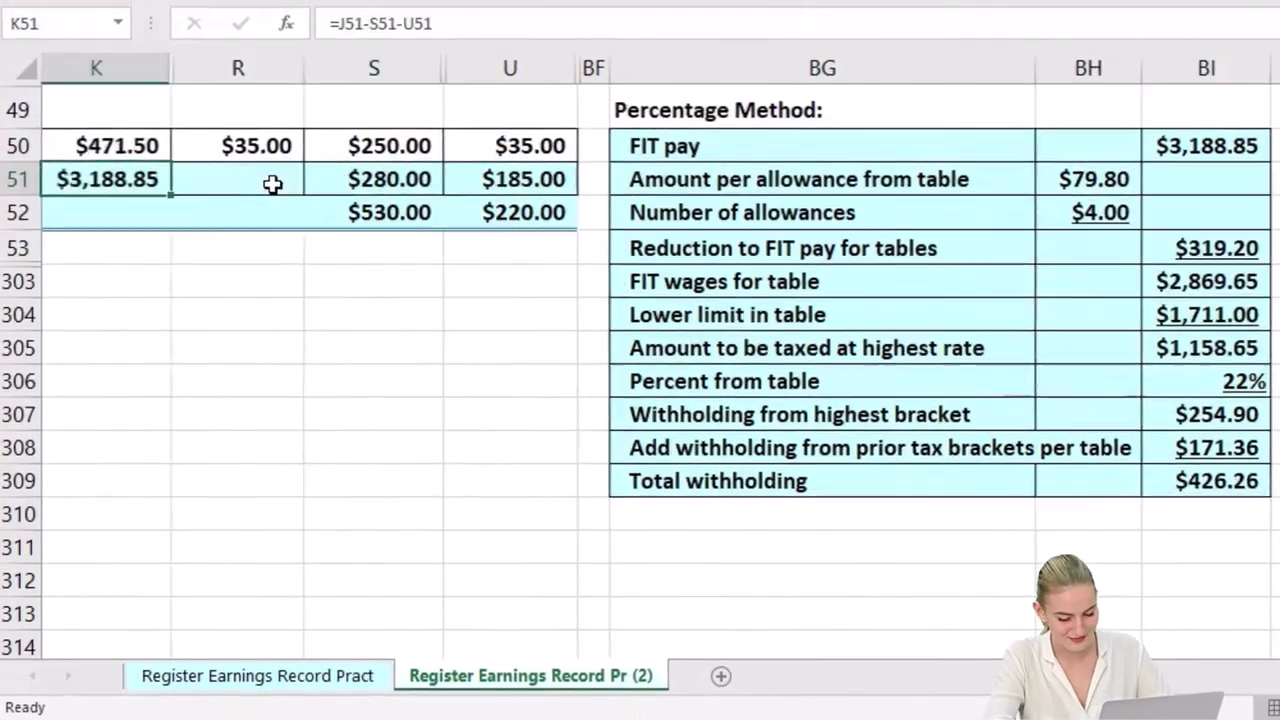
key(Right)
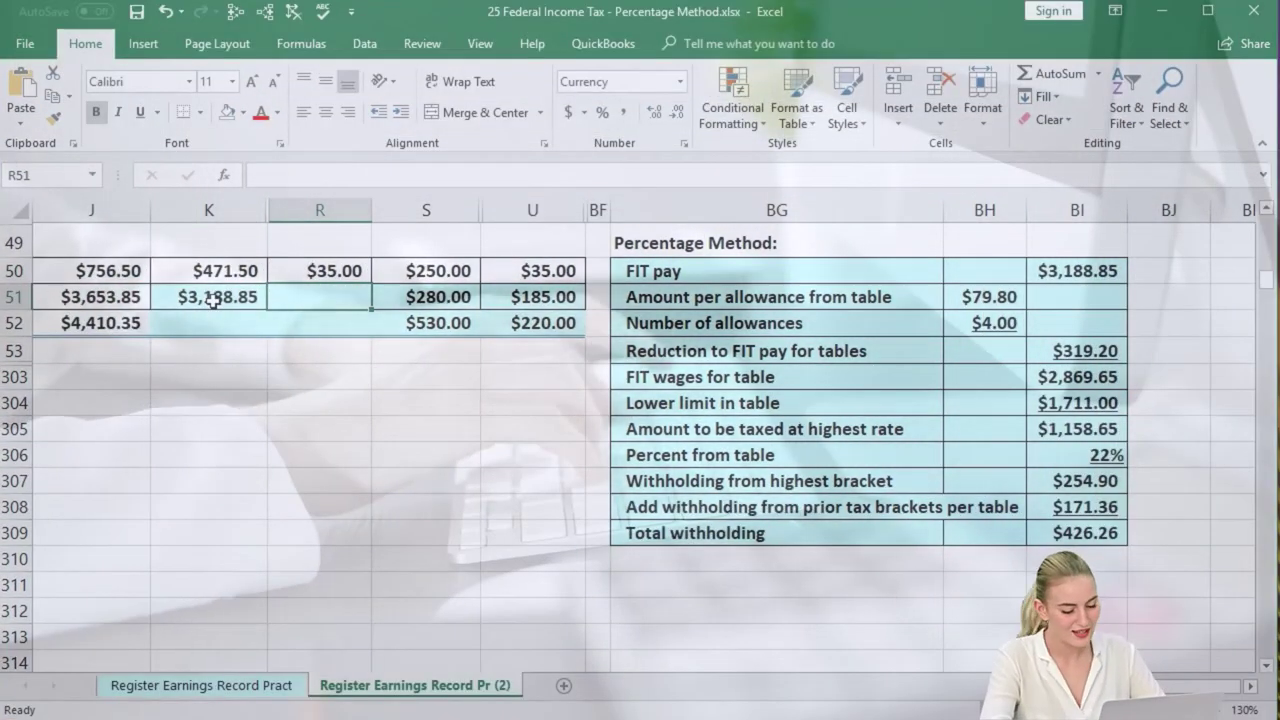
text(=)
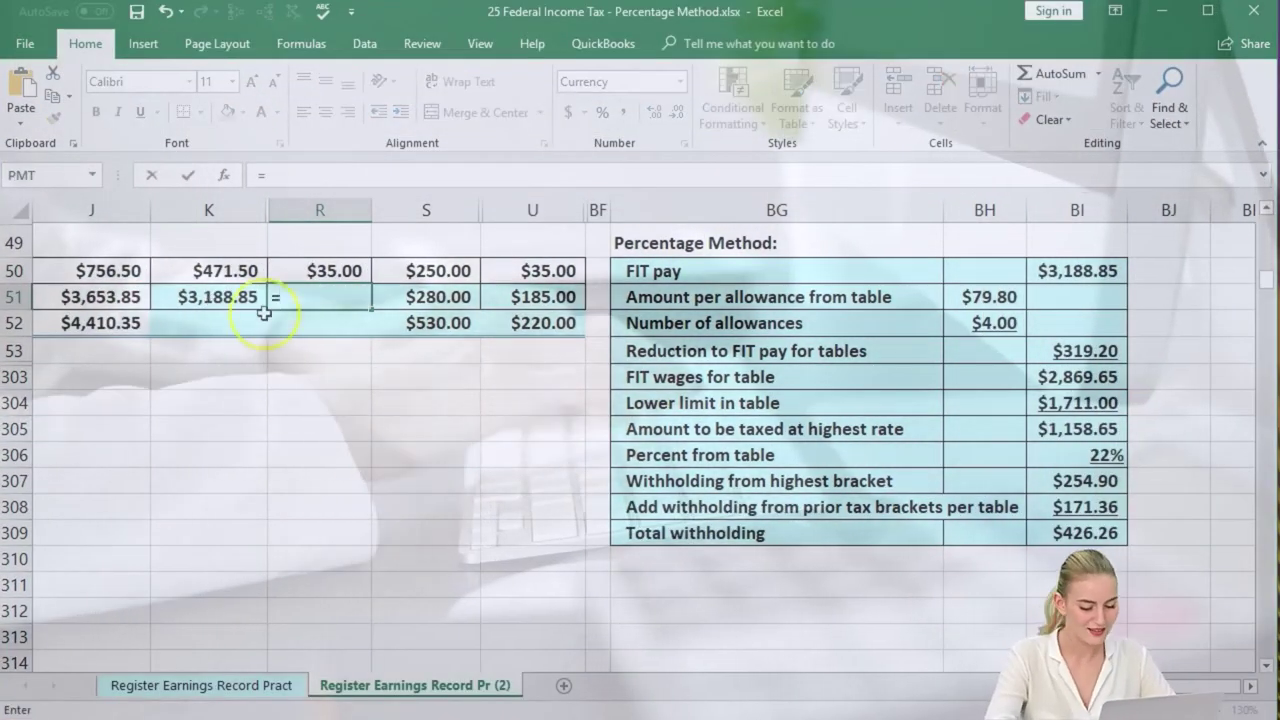
click(1087, 532)
key(Return)
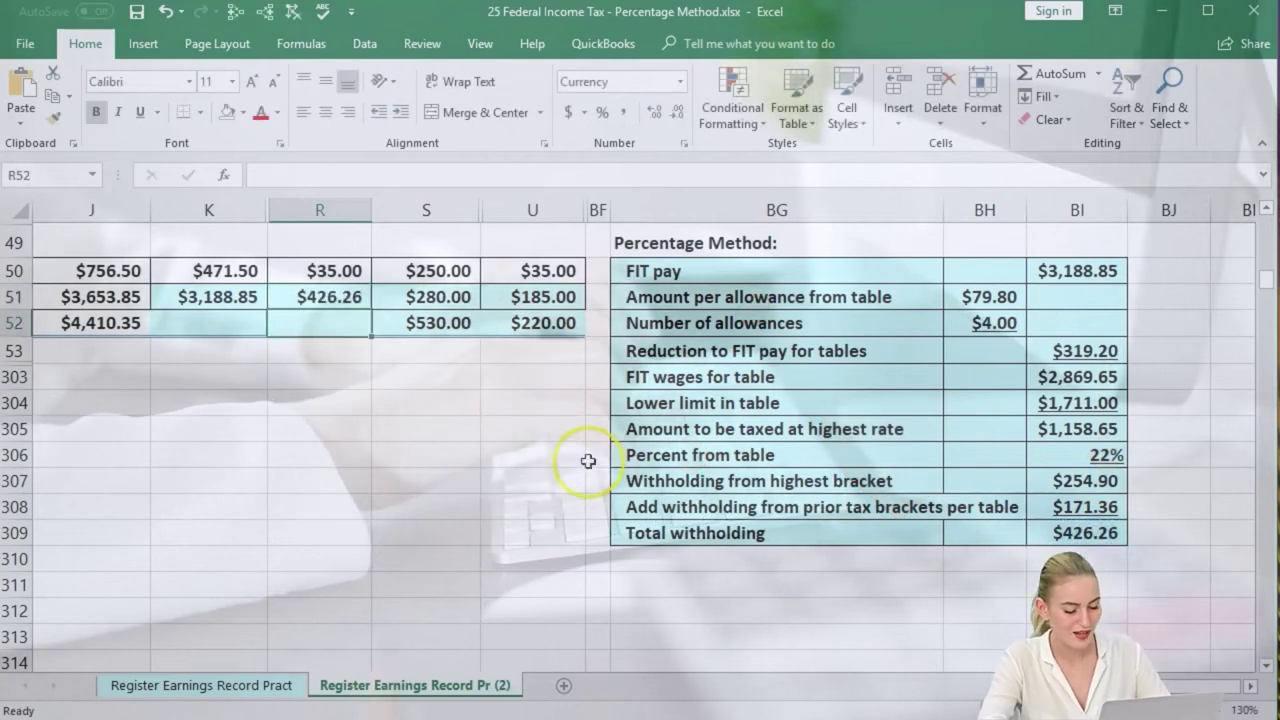
scroll(588, 461, up, 1)
click(251, 482)
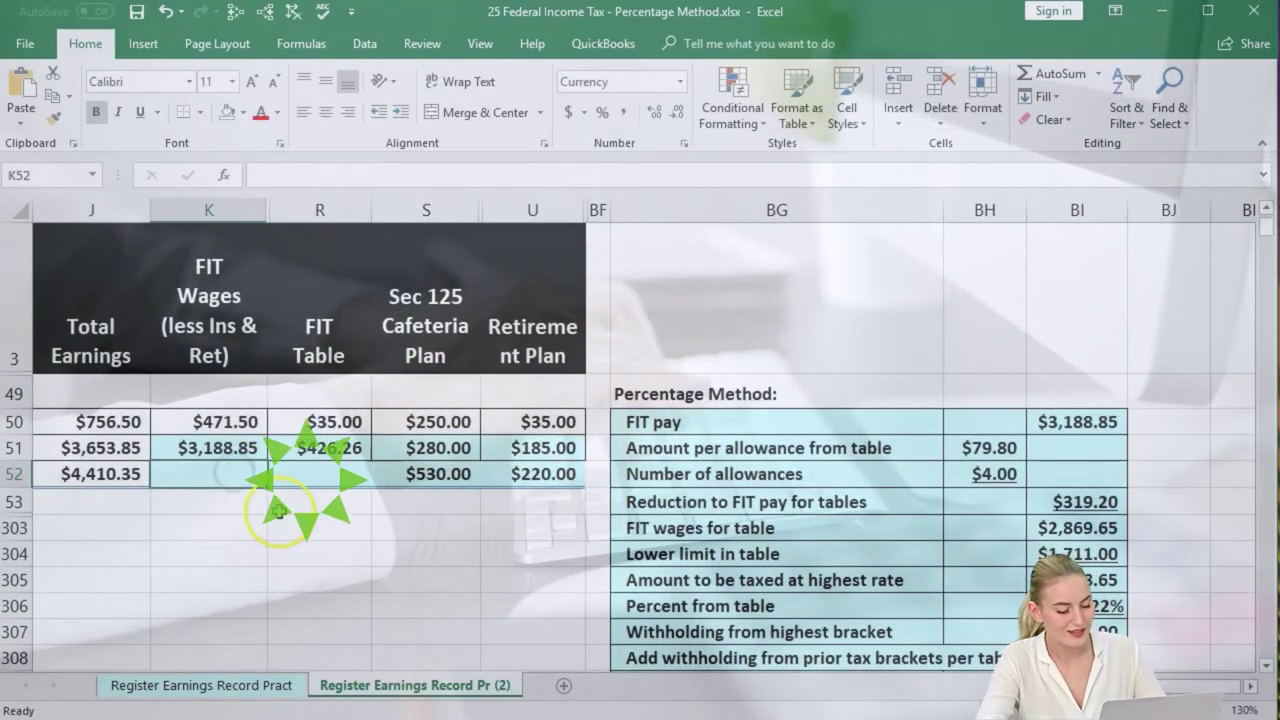
click(341, 450)
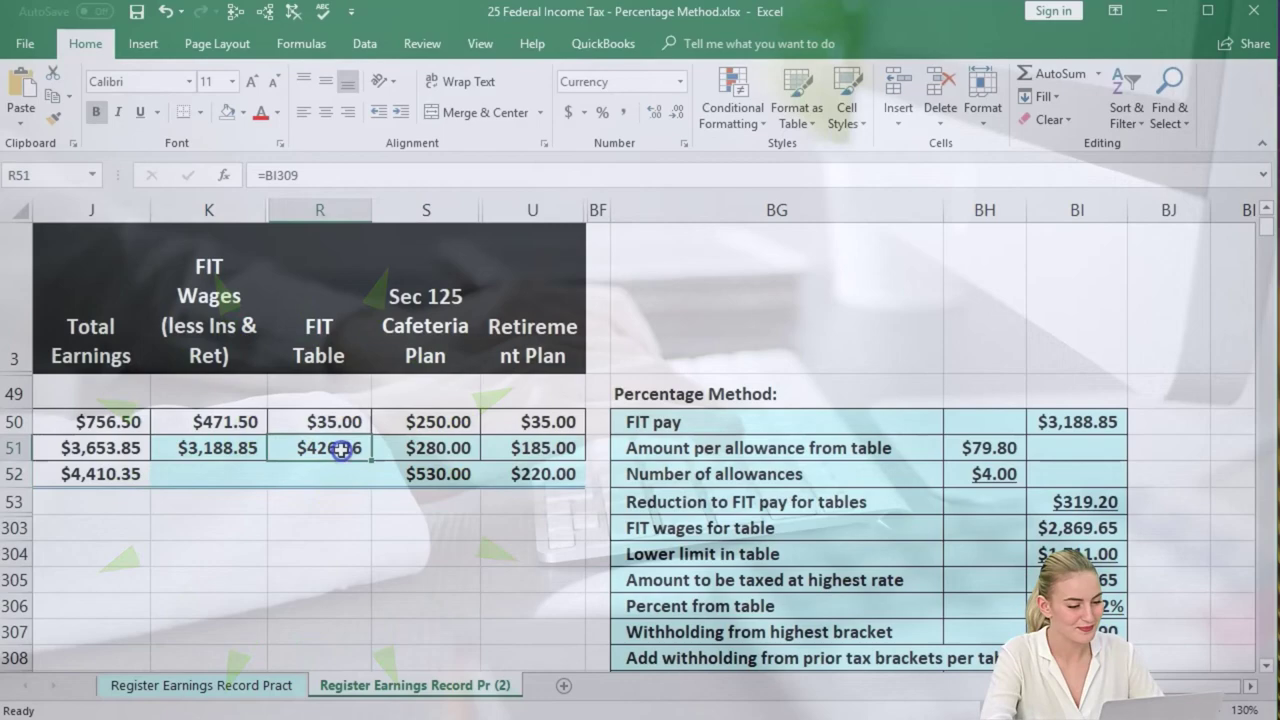